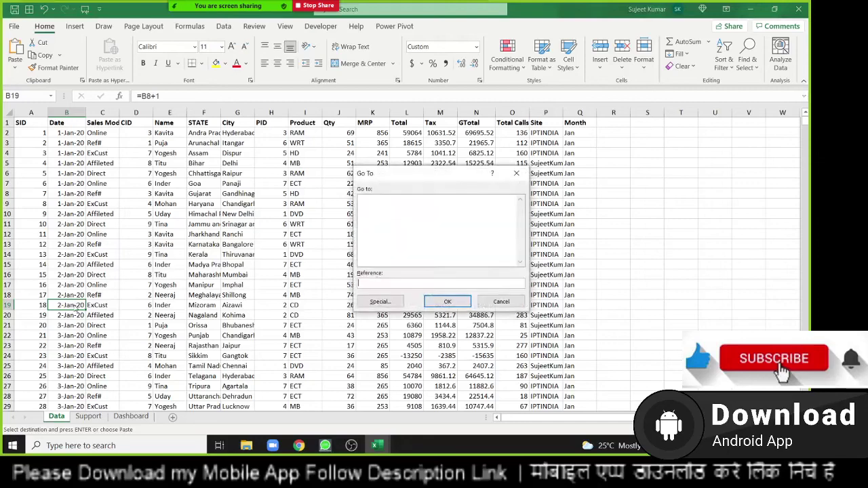
Dismiss Excel's Go To dialog, check the Zoom participants list, and continue in the recorded meeting
{"action": "key", "text": "Escape"}
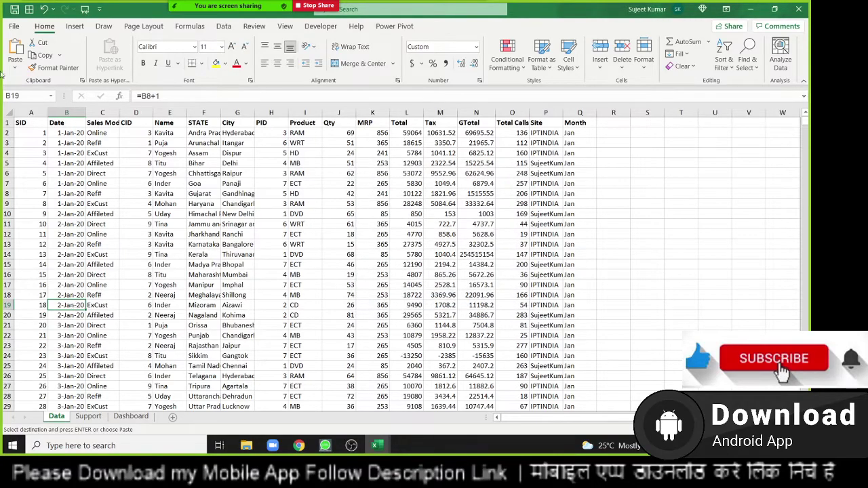
{"action": "left_click", "coordinate": [211, 8]}
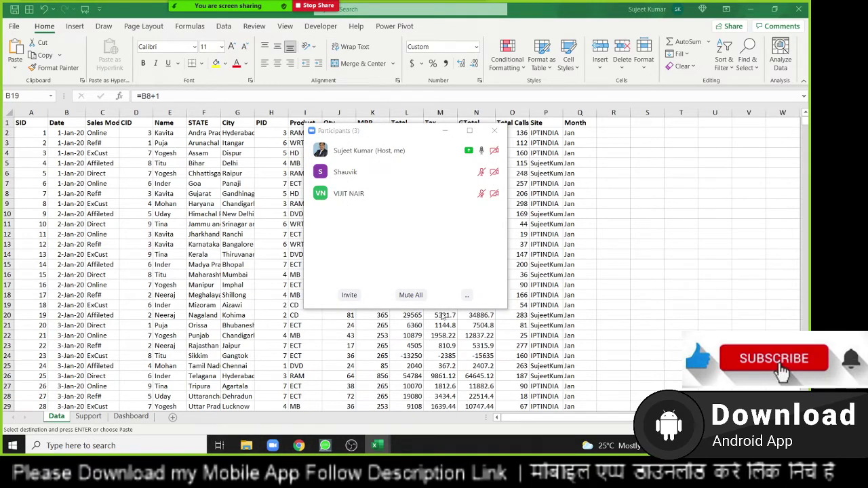
{"action": "mouse_move", "coordinate": [380, 193]}
{"action": "left_click", "coordinate": [482, 193]}
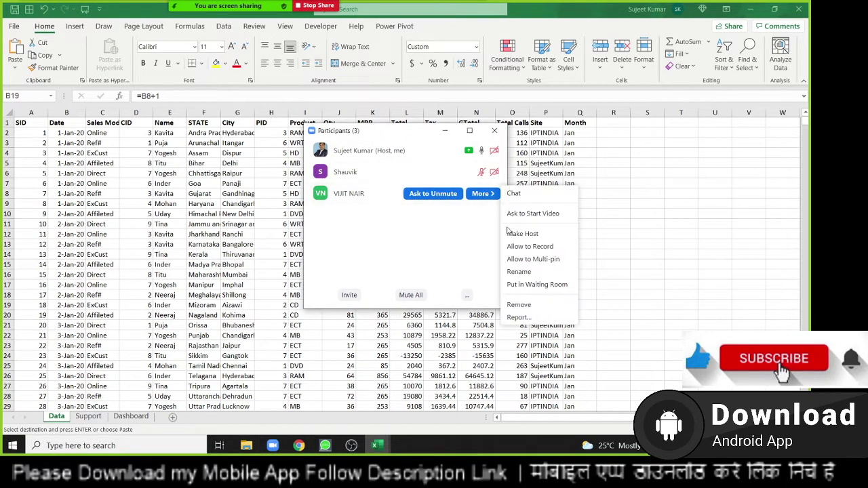
{"action": "left_click", "coordinate": [515, 247]}
{"action": "left_click", "coordinate": [495, 130]}
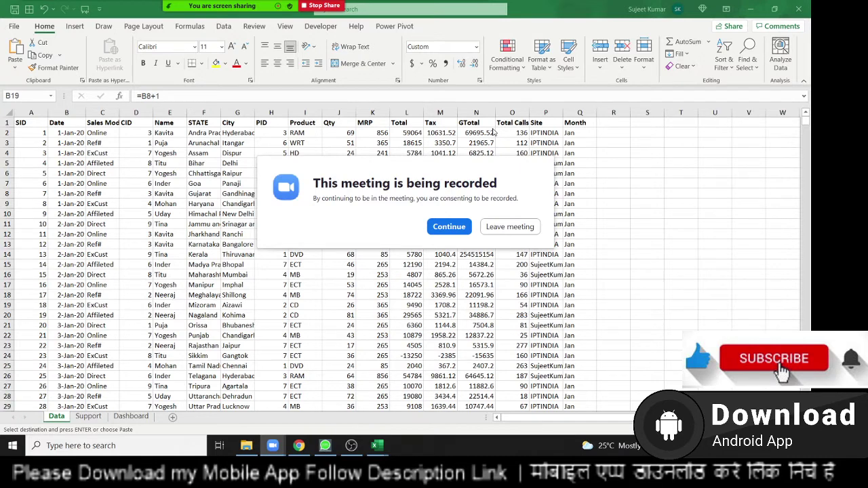
{"action": "left_click", "coordinate": [458, 227]}
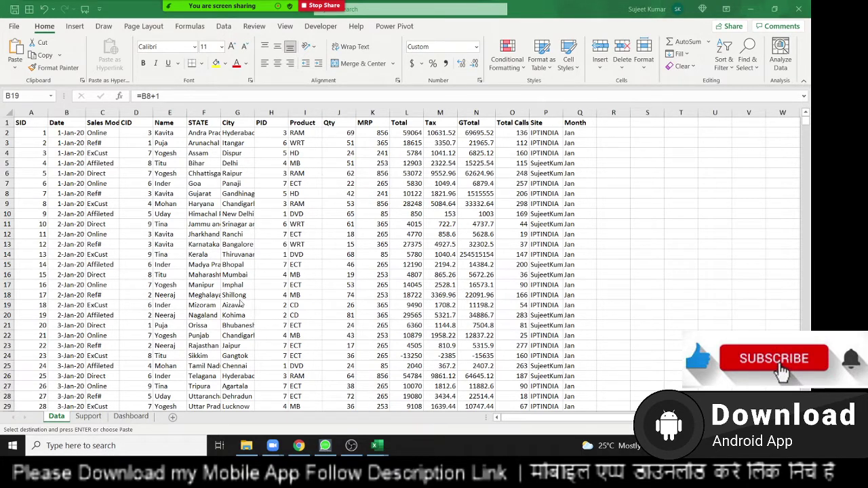
Insert an empty PivotTable on a new worksheet from the sales data range
{"action": "left_click", "coordinate": [34, 133]}
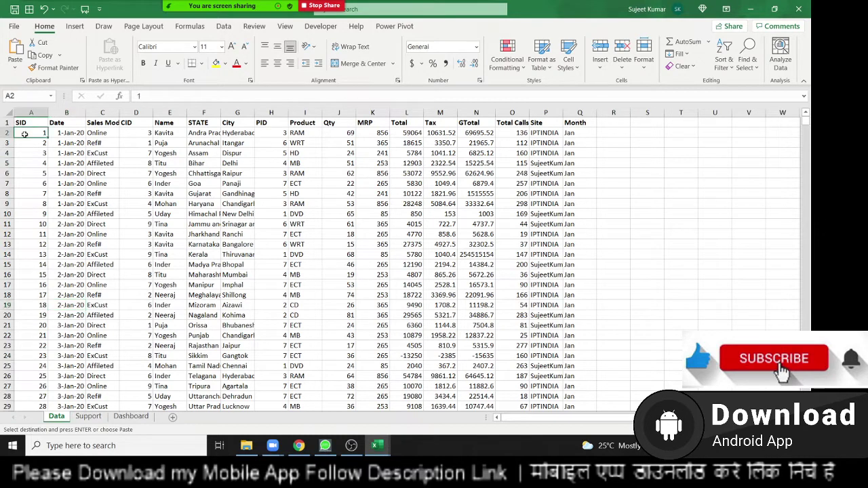
{"action": "left_click", "coordinate": [74, 25]}
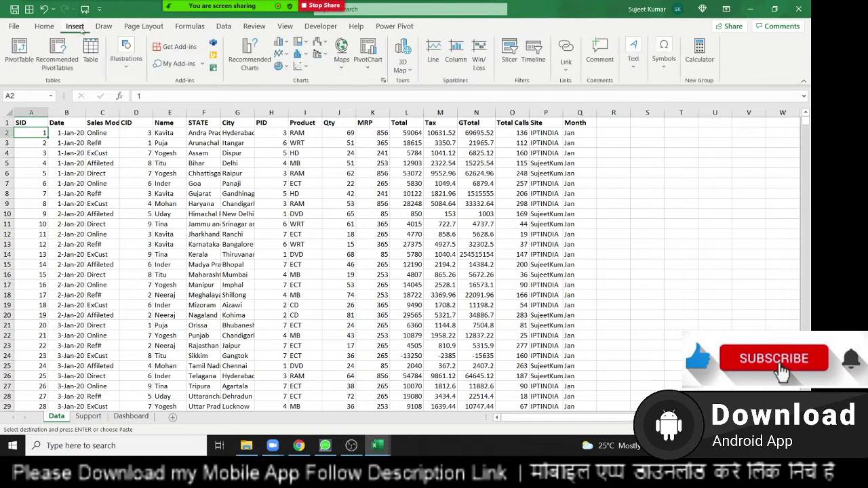
{"action": "left_click", "coordinate": [12, 57]}
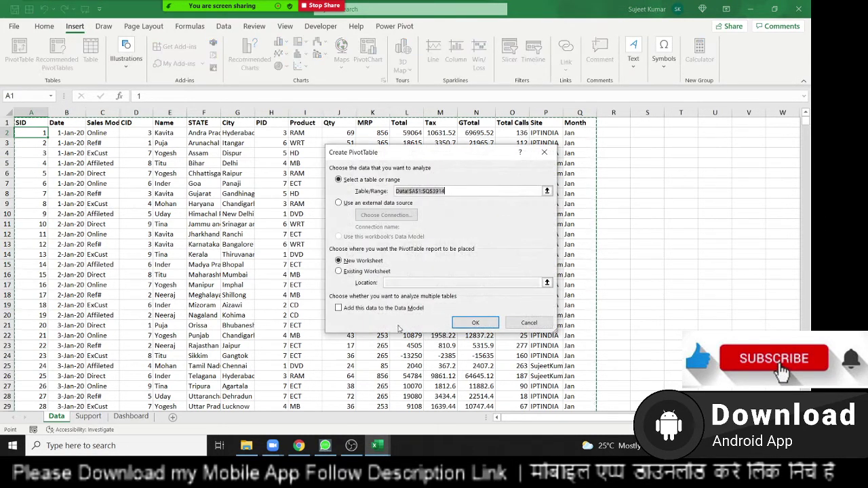
{"action": "left_click", "coordinate": [478, 322]}
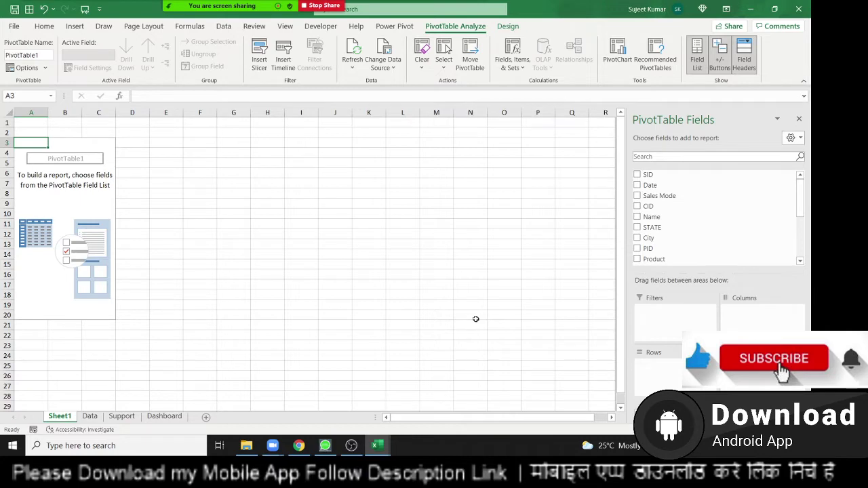
Return to the Data sheet and select the Product and Qty columns
{"action": "left_click", "coordinate": [92, 417]}
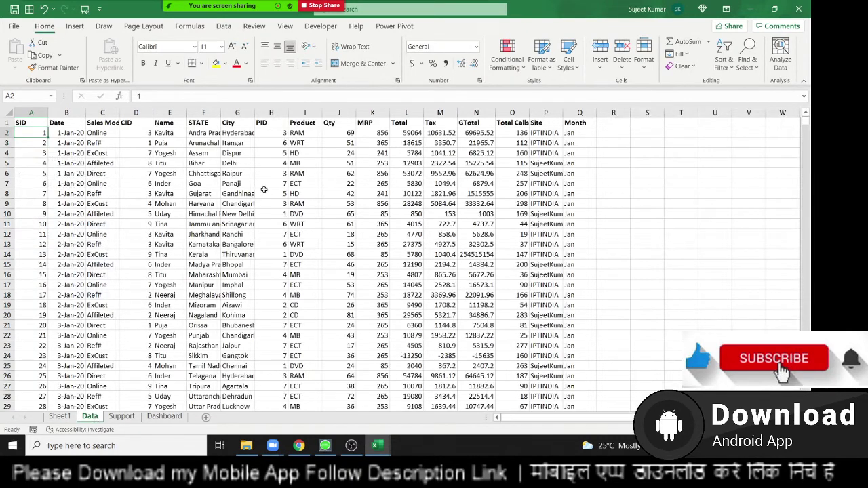
{"action": "left_click", "coordinate": [305, 113]}
{"action": "left_click", "coordinate": [330, 113]}
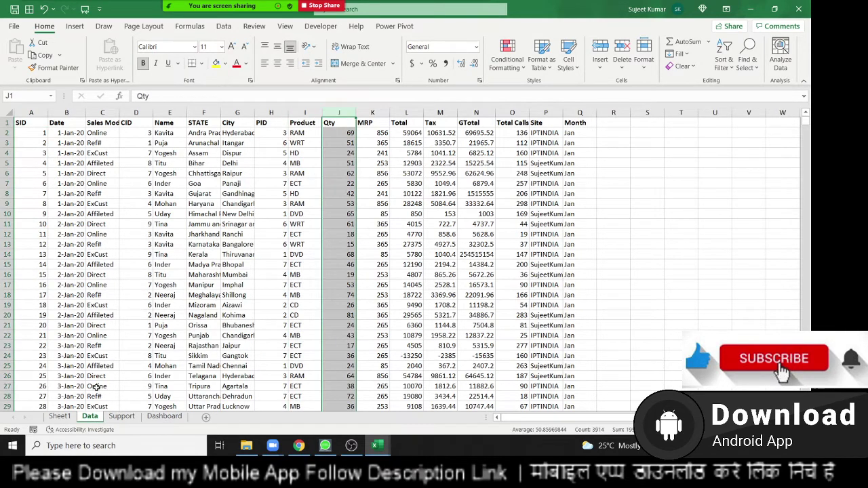
On Sheet1, put Product in Rows and Qty in Values as Sum of Qty
{"action": "left_click", "coordinate": [71, 417]}
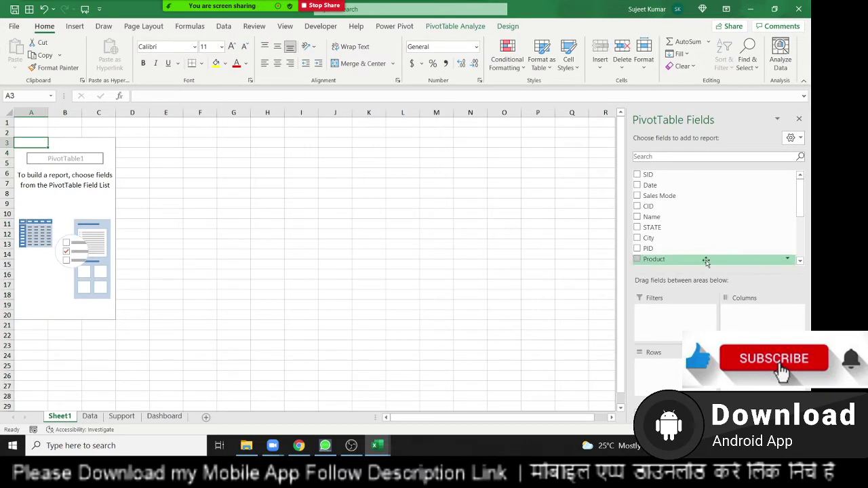
{"action": "left_click_drag", "start_coordinate": [706, 262], "coordinate": [672, 366]}
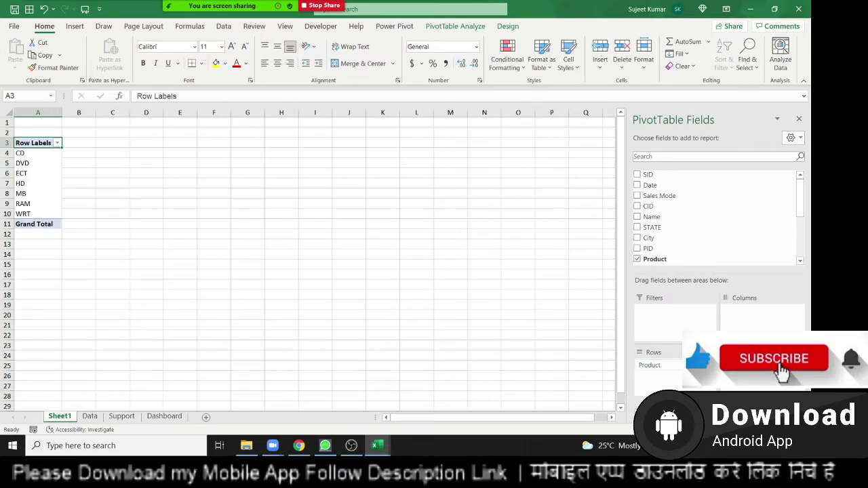
{"action": "left_click_drag", "start_coordinate": [44, 166], "coordinate": [41, 200]}
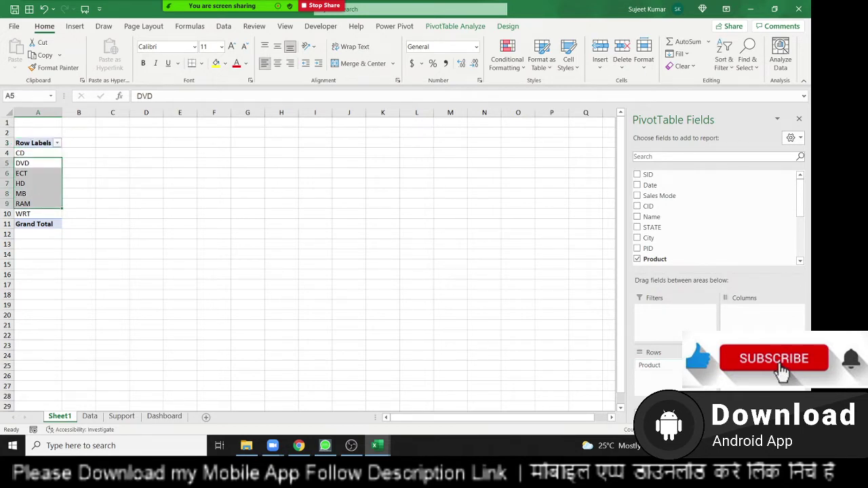
{"action": "mouse_move", "coordinate": [743, 327]}
{"action": "left_mouse_down"}
{"action": "mouse_move", "coordinate": [745, 314]}
{"action": "mouse_move", "coordinate": [678, 361]}
{"action": "left_mouse_up"}
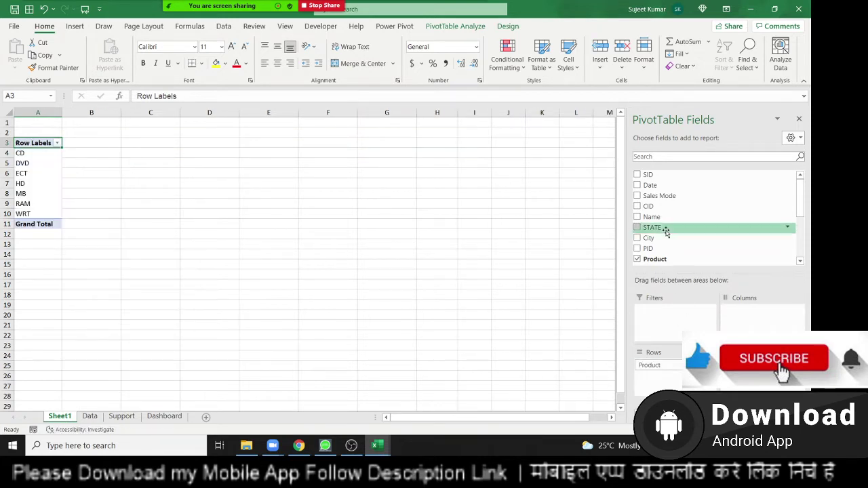
{"action": "scroll", "coordinate": [670, 251], "scroll_direction": "down", "scroll_amount": 3}
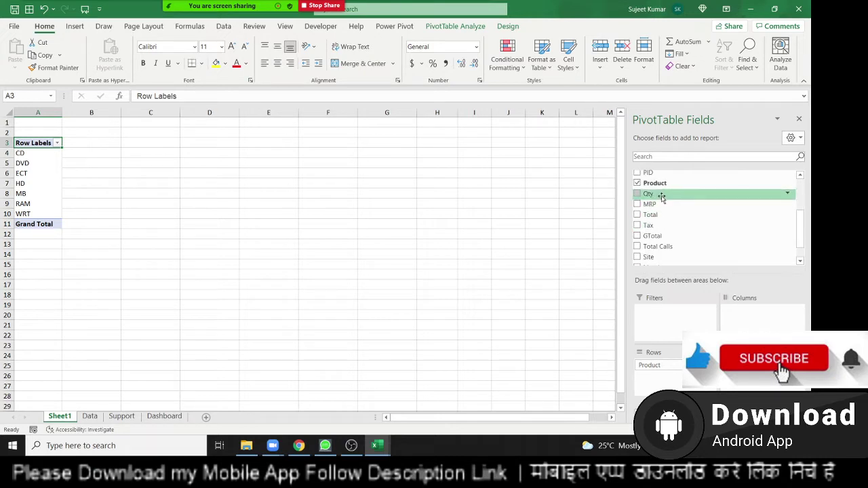
{"action": "left_click_drag", "start_coordinate": [661, 197], "coordinate": [762, 376]}
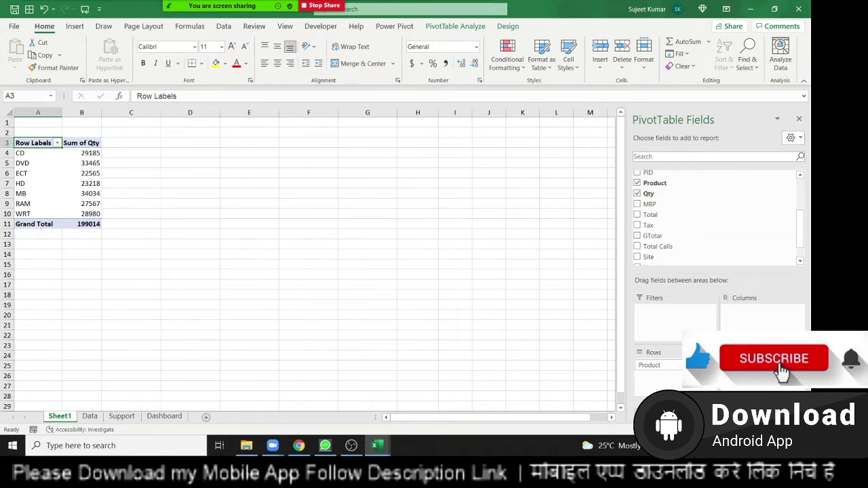
{"action": "left_click", "coordinate": [90, 417]}
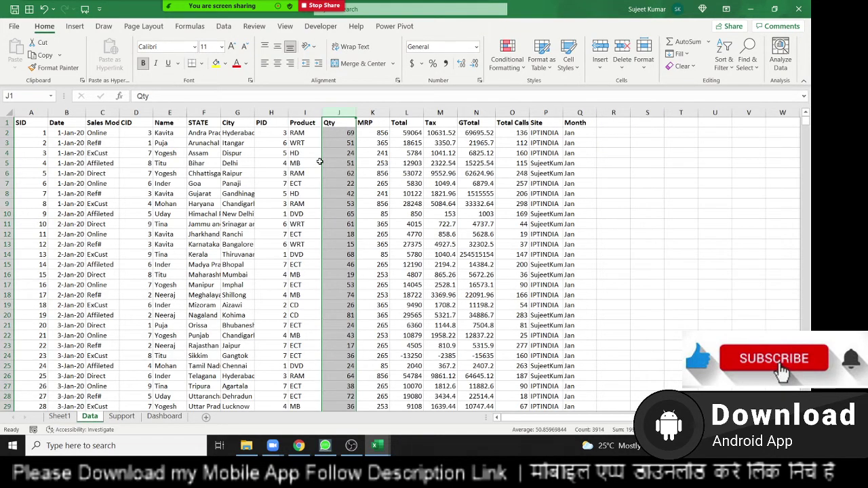
{"action": "left_click", "coordinate": [60, 417]}
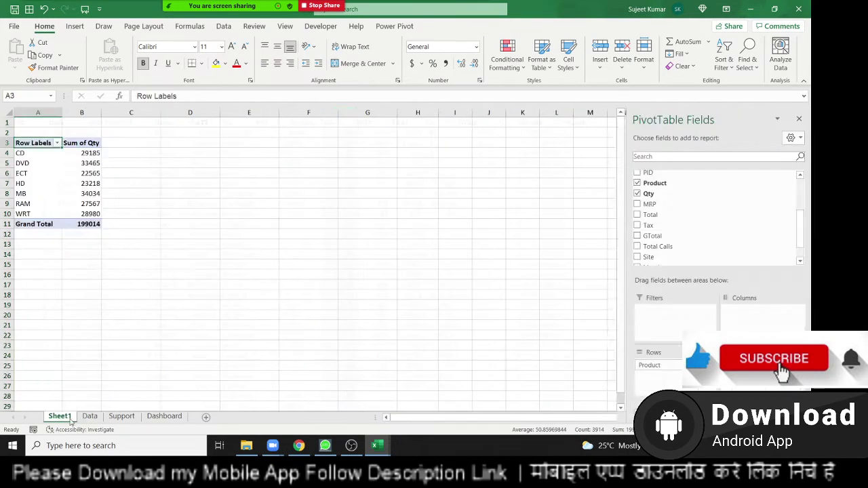
{"action": "left_click", "coordinate": [710, 364]}
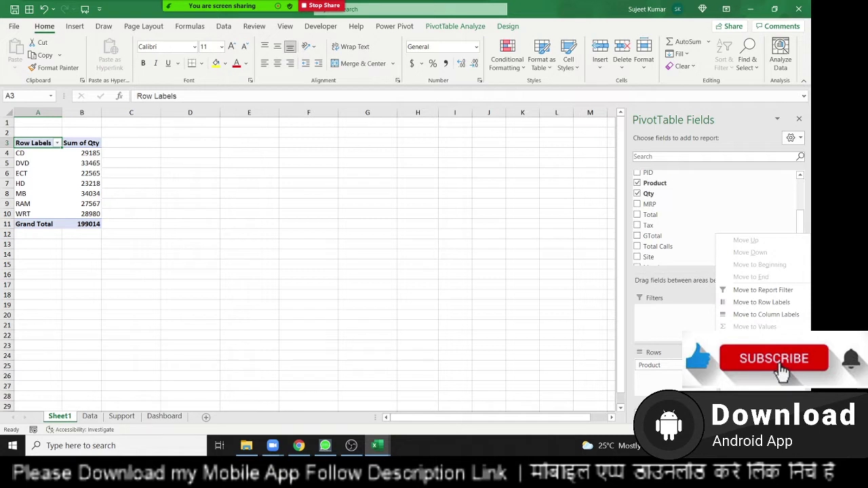
{"action": "left_click", "coordinate": [759, 356]}
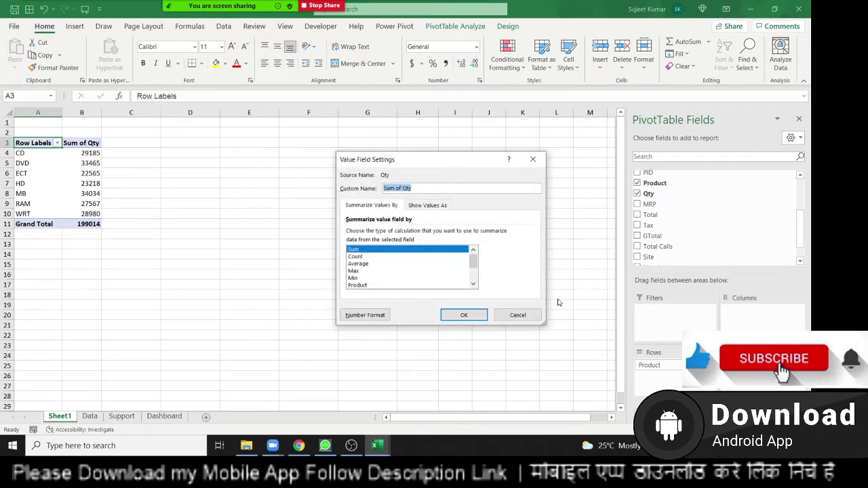
{"action": "left_click", "coordinate": [474, 313]}
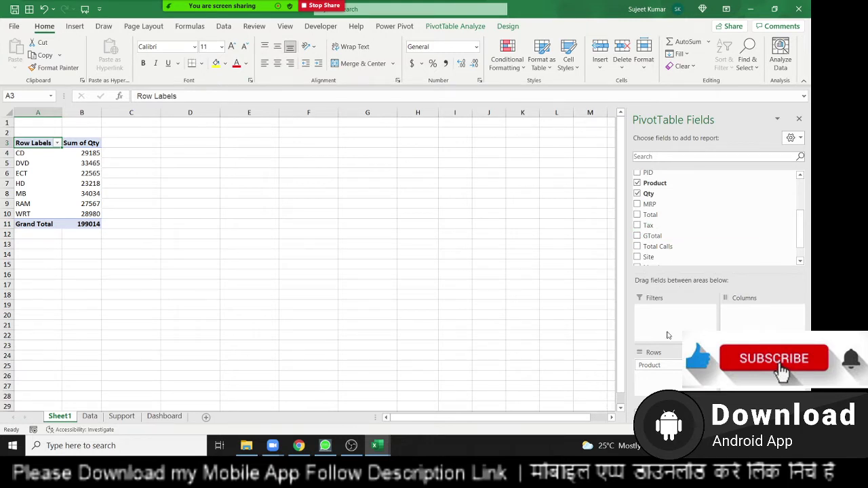
Rename the pivot headers from the defaults to Product and Total Qty
{"action": "left_click", "coordinate": [95, 166]}
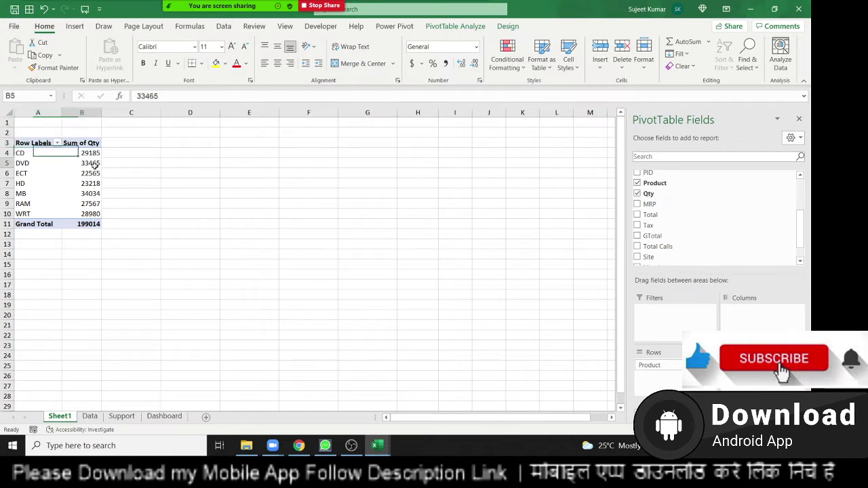
{"action": "left_click", "coordinate": [68, 172]}
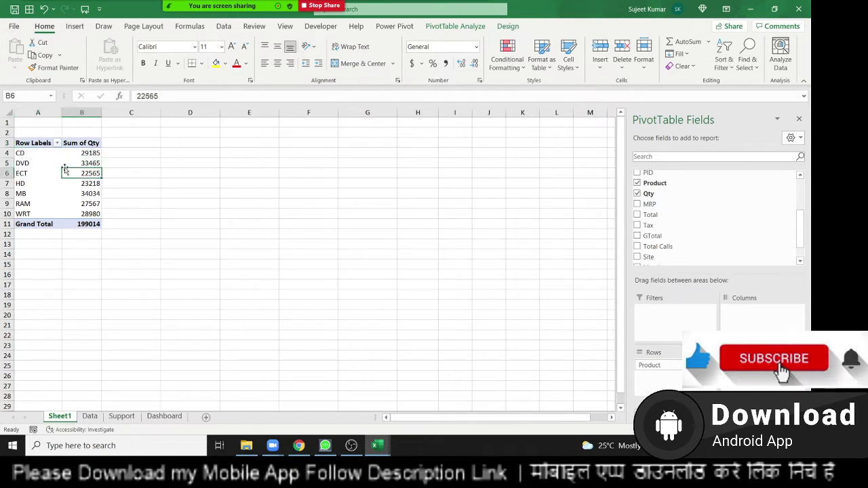
{"action": "left_click", "coordinate": [38, 144]}
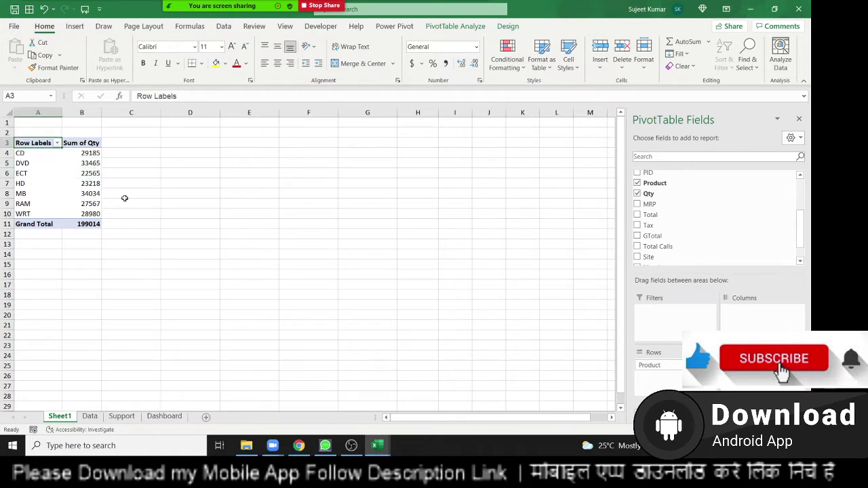
{"action": "type", "text": "P"}
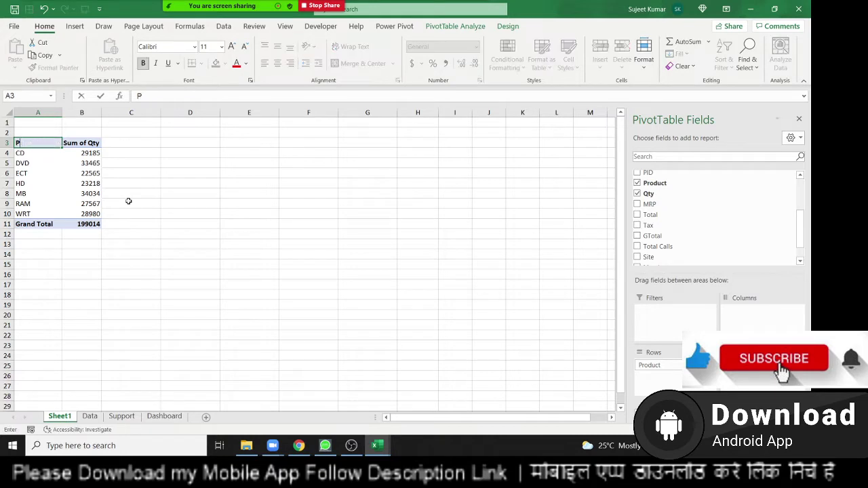
{"action": "type", "text": "roduc"}
{"action": "type", "text": "t"}
{"action": "key", "text": "Tab"}
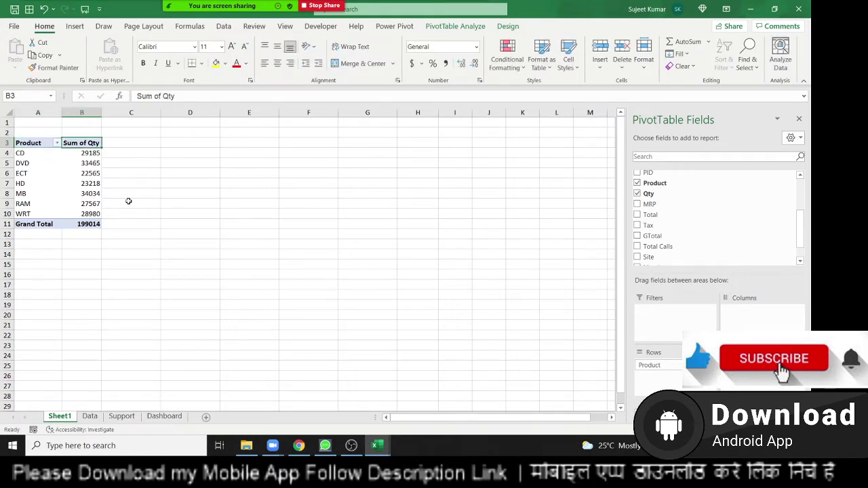
{"action": "type", "text": "Total"}
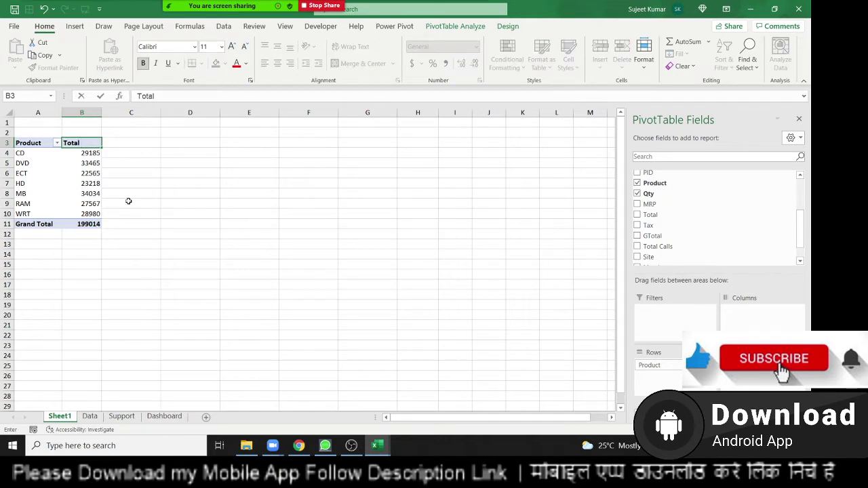
{"action": "type", "text": " Qty"}
{"action": "key", "text": "Return"}
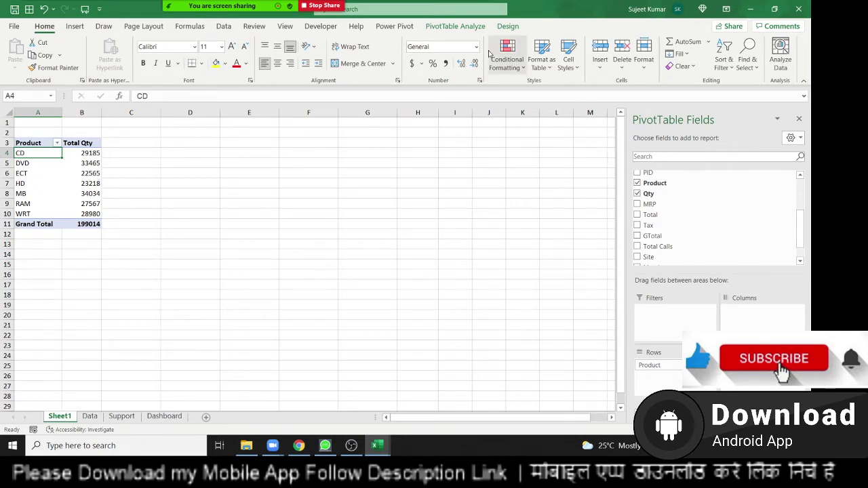
Apply a dark blue PivotTable style with black header and grand-total rows
{"action": "left_click", "coordinate": [502, 29]}
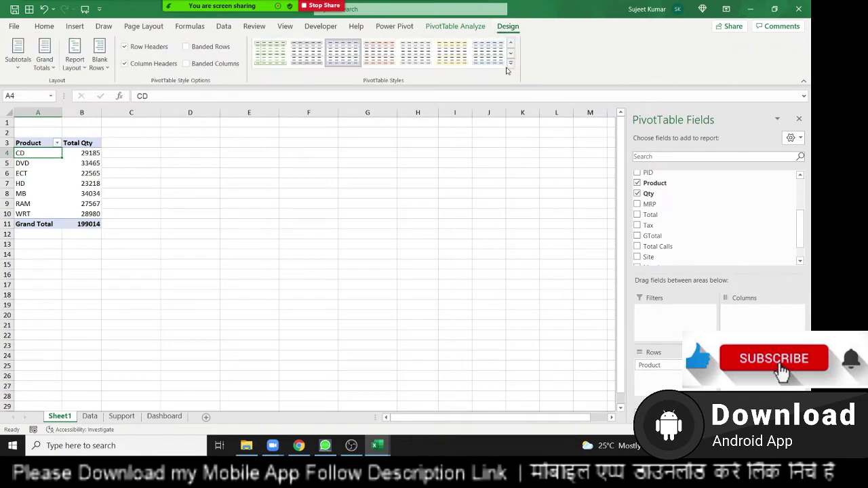
{"action": "left_click", "coordinate": [512, 64]}
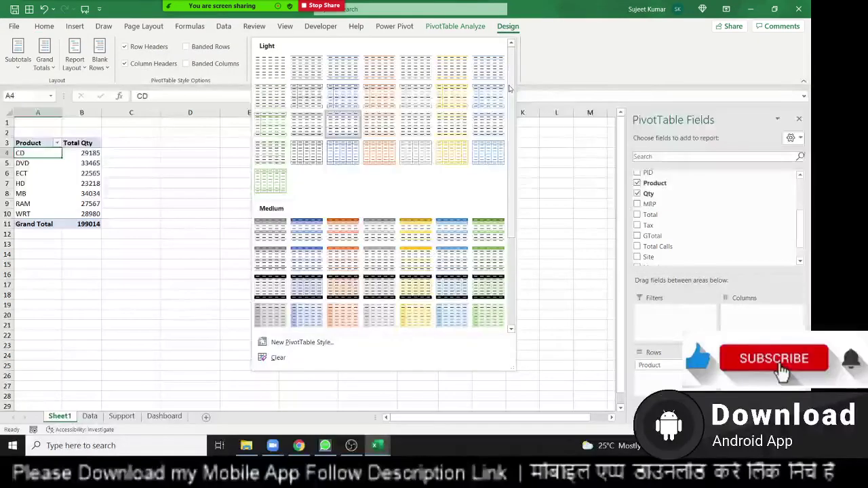
{"action": "scroll", "coordinate": [509, 288], "scroll_direction": "down", "scroll_amount": 1}
{"action": "scroll", "coordinate": [509, 288], "scroll_direction": "down", "scroll_amount": 2}
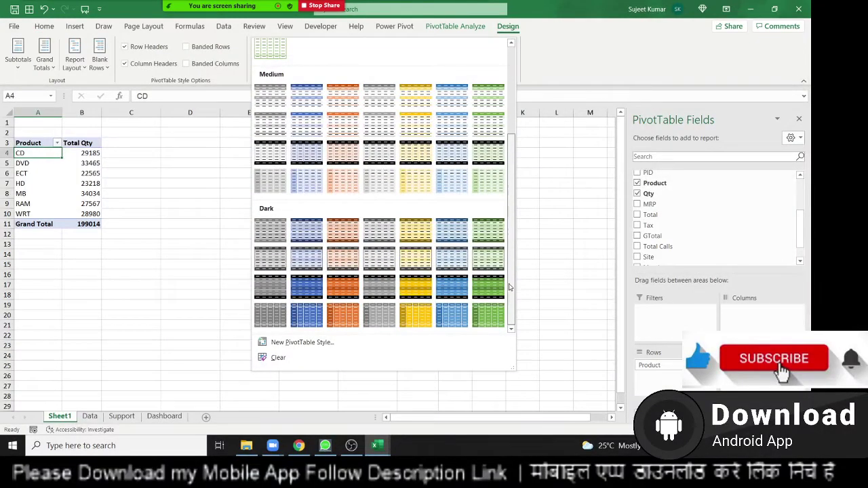
{"action": "left_click", "coordinate": [309, 288]}
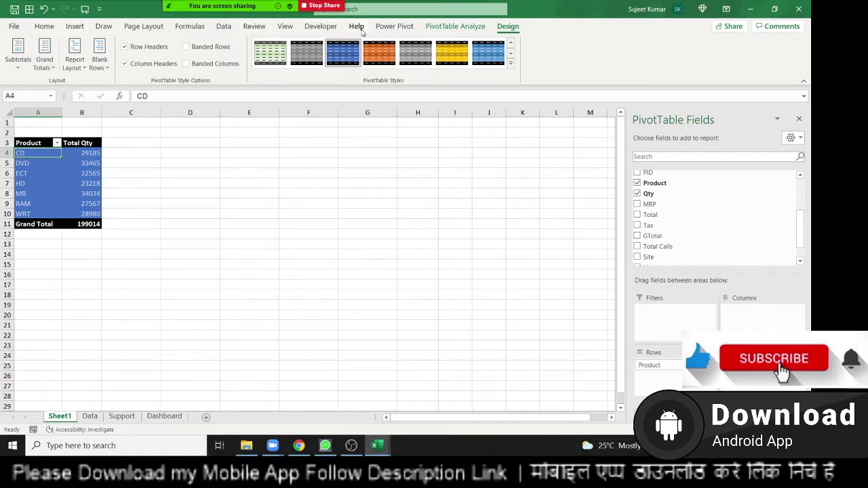
{"action": "left_click", "coordinate": [453, 27]}
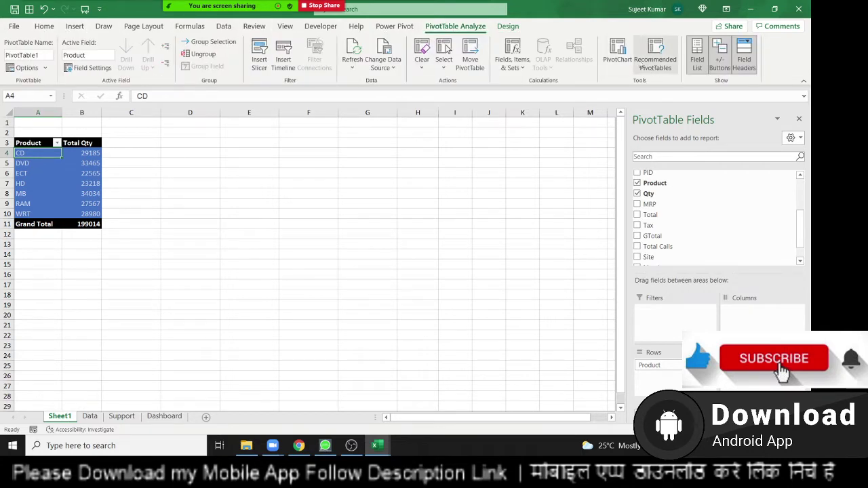
Insert a clustered column PivotChart of Total Qty by product beside the pivot table
{"action": "left_click", "coordinate": [617, 54]}
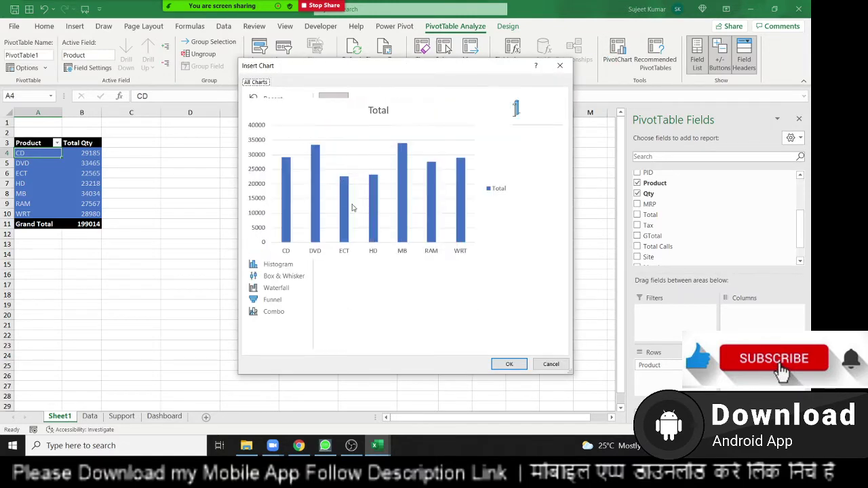
{"action": "left_click", "coordinate": [527, 365]}
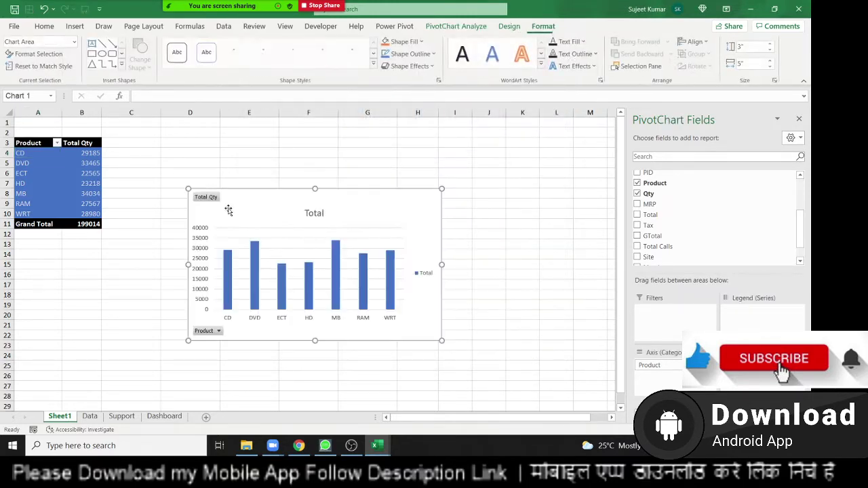
{"action": "mouse_move", "coordinate": [230, 199]}
{"action": "left_mouse_down"}
{"action": "mouse_move", "coordinate": [203, 156]}
{"action": "mouse_move", "coordinate": [178, 145]}
{"action": "left_mouse_up"}
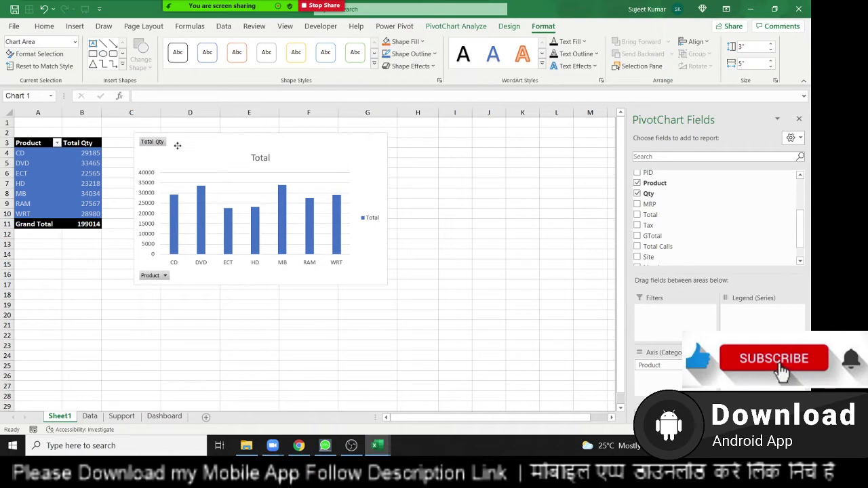
{"action": "left_click", "coordinate": [497, 295]}
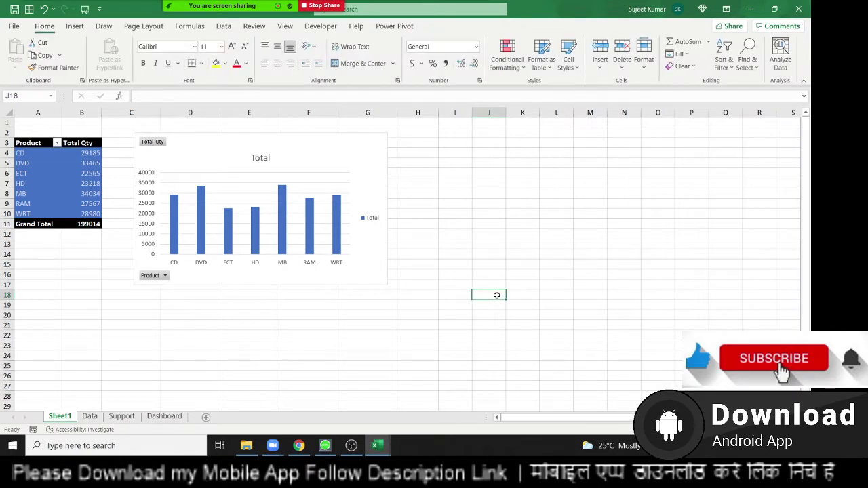
{"action": "left_click", "coordinate": [90, 416]}
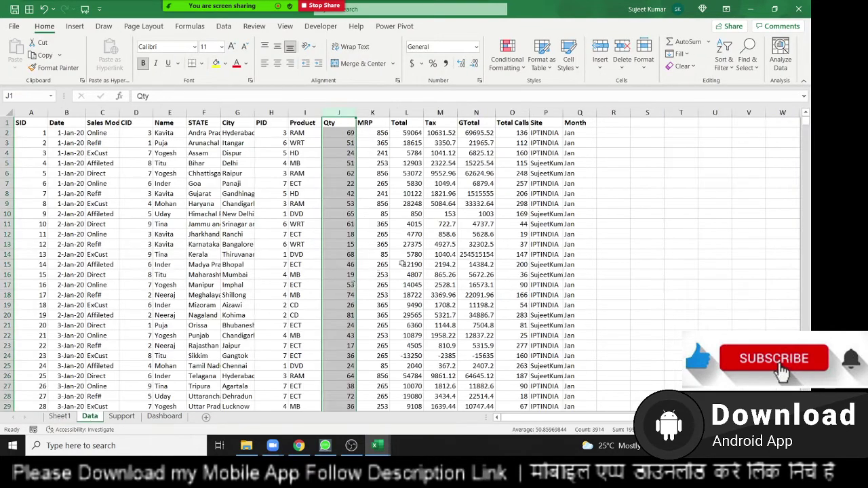
Change the Qty in Data sheet cell J11 to 610
{"action": "left_click", "coordinate": [346, 224]}
{"action": "type", "text": "610"}
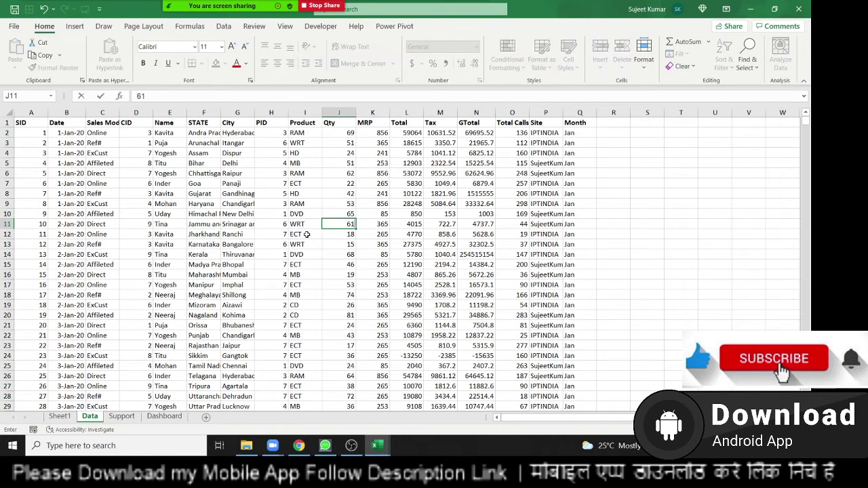
{"action": "left_click", "coordinate": [60, 416]}
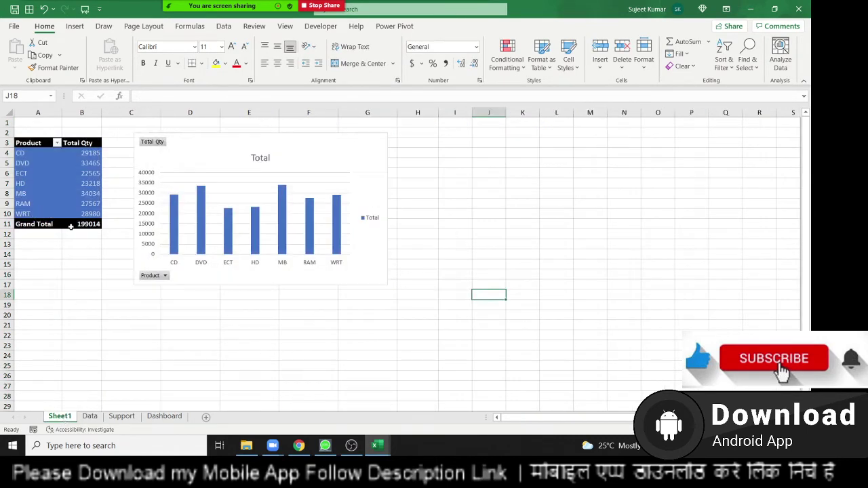
{"action": "mouse_move", "coordinate": [81, 224]}
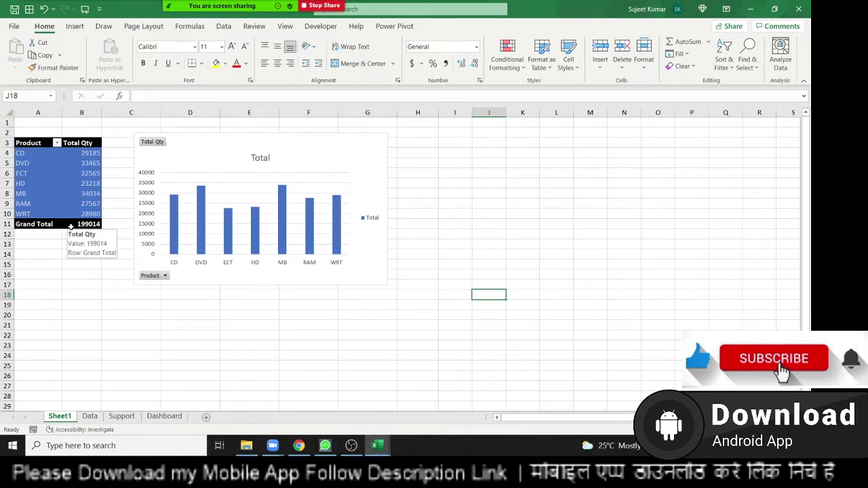
Refresh the Sheet1 pivot so its Grand Total reads 199563
{"action": "left_click", "coordinate": [77, 195]}
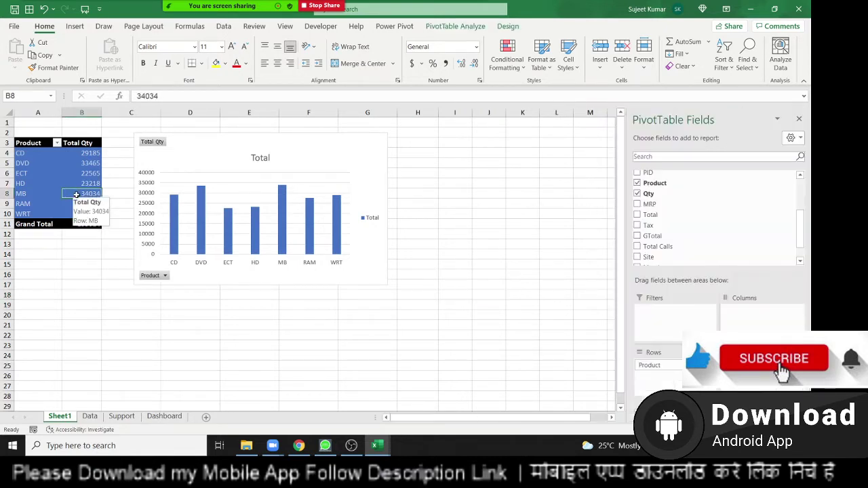
{"action": "right_click", "coordinate": [77, 195]}
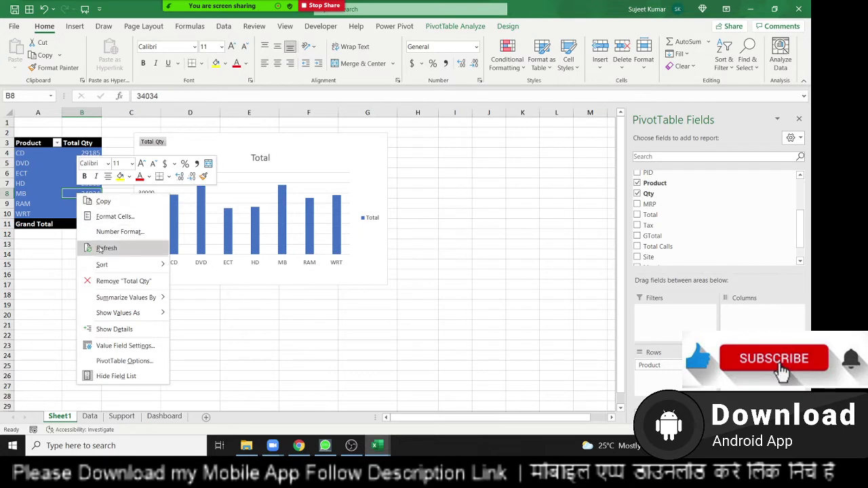
{"action": "left_click", "coordinate": [101, 249]}
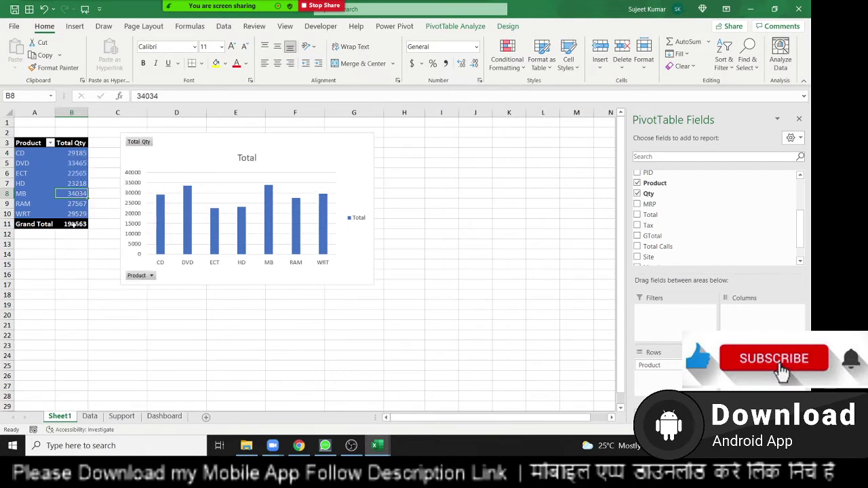
{"action": "left_click", "coordinate": [74, 226]}
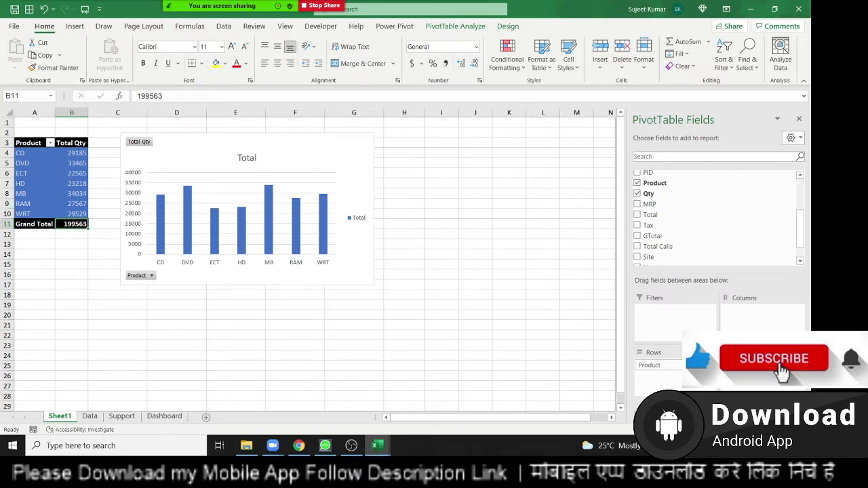
Create a second empty PivotTable on a new sheet from the Data sheet
{"action": "left_click", "coordinate": [89, 416]}
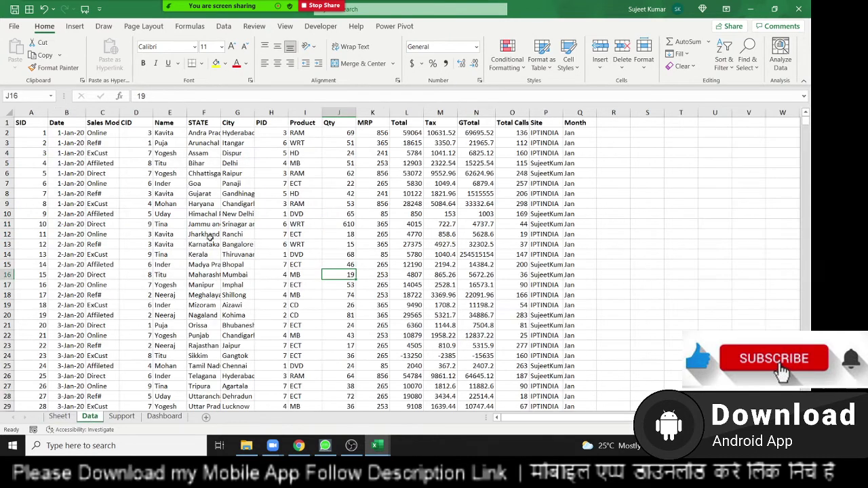
{"action": "left_click", "coordinate": [165, 121]}
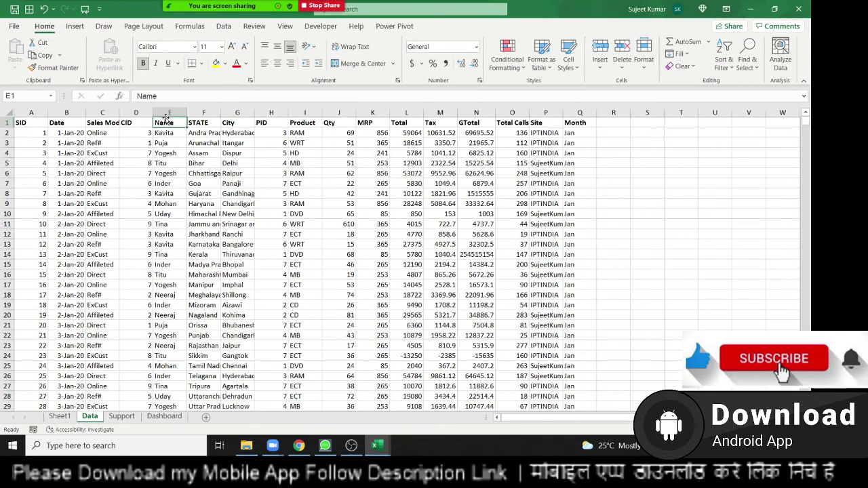
{"action": "left_click", "coordinate": [169, 112]}
{"action": "left_click", "coordinate": [297, 110]}
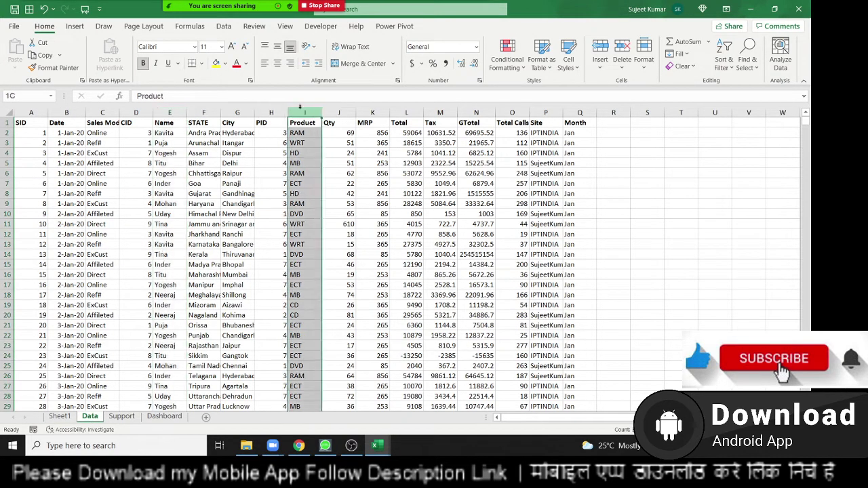
{"action": "left_click", "coordinate": [343, 111]}
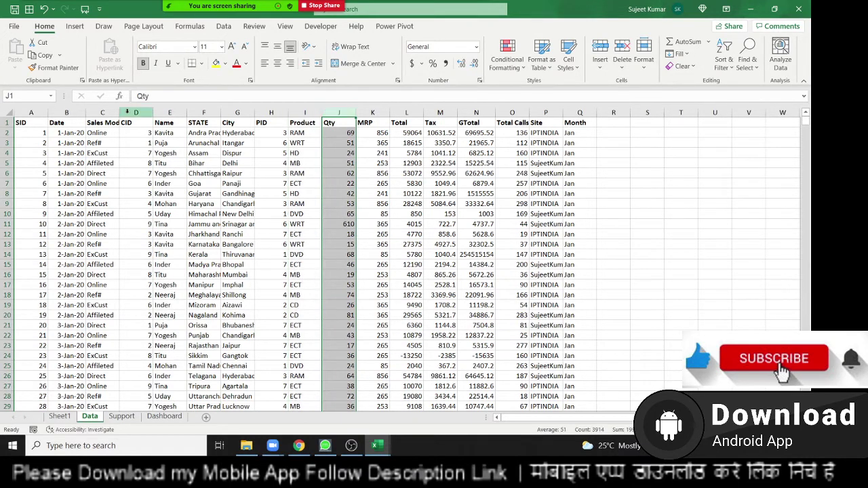
{"action": "left_click", "coordinate": [77, 152]}
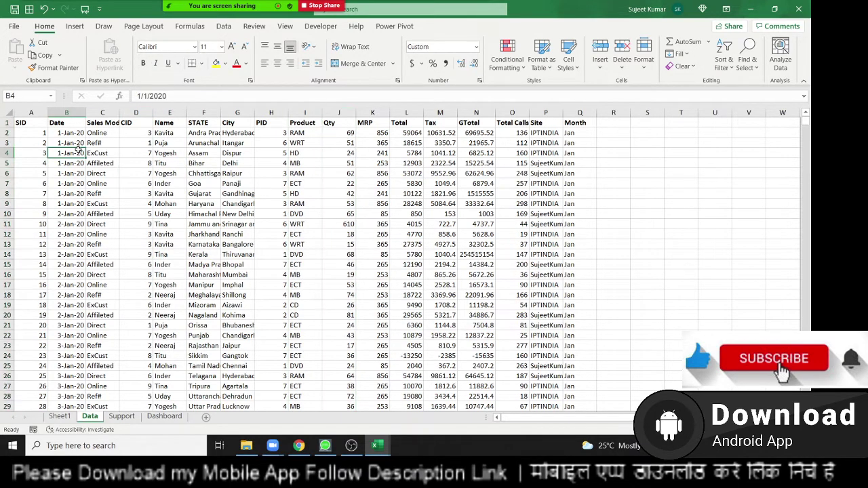
{"action": "left_click", "coordinate": [75, 26]}
{"action": "left_click", "coordinate": [19, 54]}
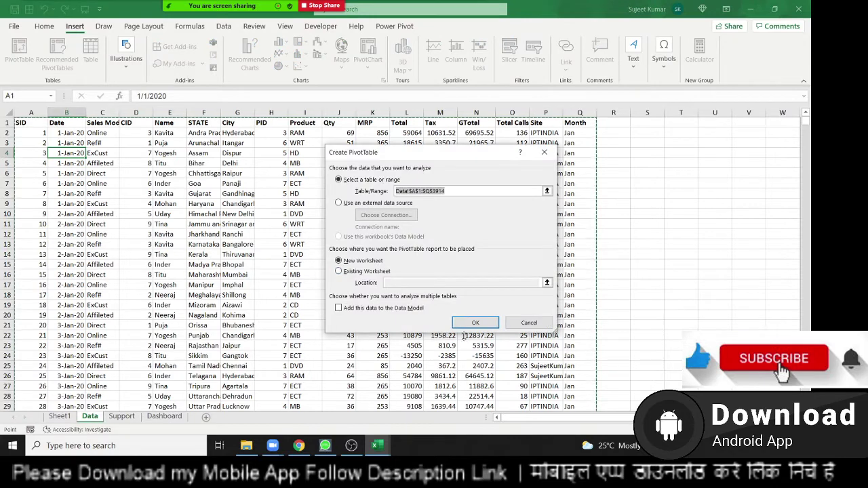
{"action": "left_click", "coordinate": [471, 322]}
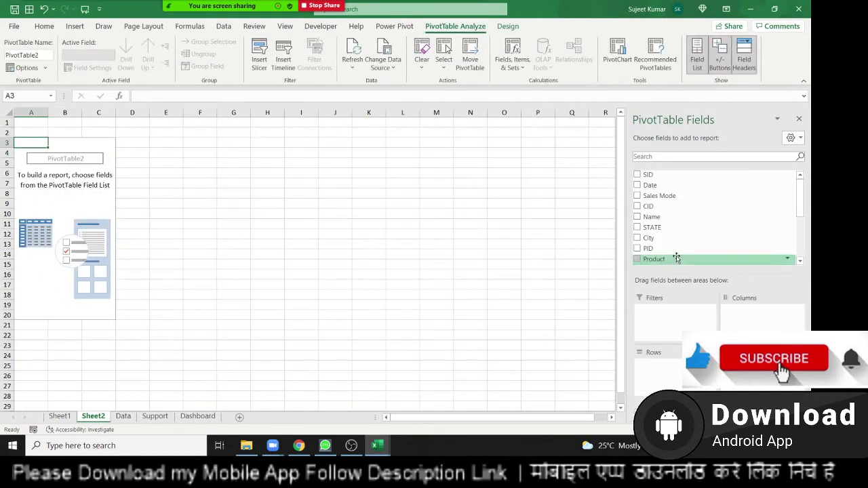
Put Name in Rows and Qty in Values, removing Product from Columns
{"action": "scroll", "coordinate": [676, 258], "scroll_direction": "down", "scroll_amount": 2}
{"action": "scroll", "coordinate": [676, 258], "scroll_direction": "up", "scroll_amount": 1}
{"action": "scroll", "coordinate": [676, 258], "scroll_direction": "up", "scroll_amount": 1}
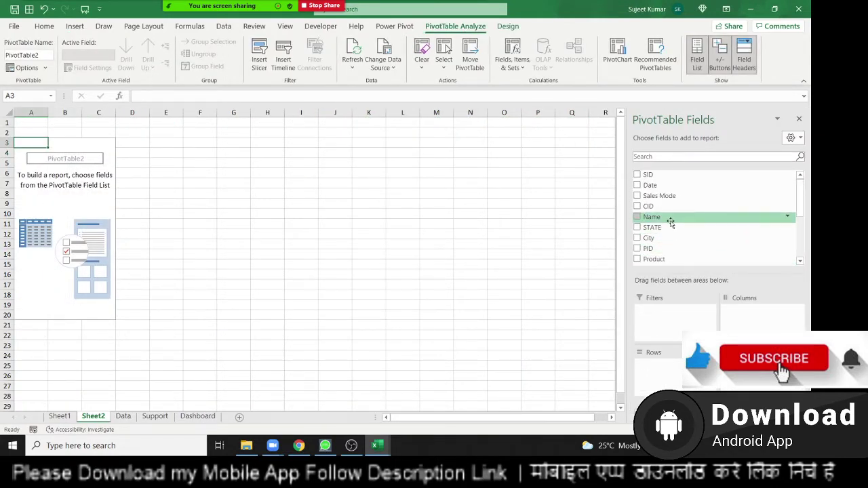
{"action": "left_click", "coordinate": [636, 216]}
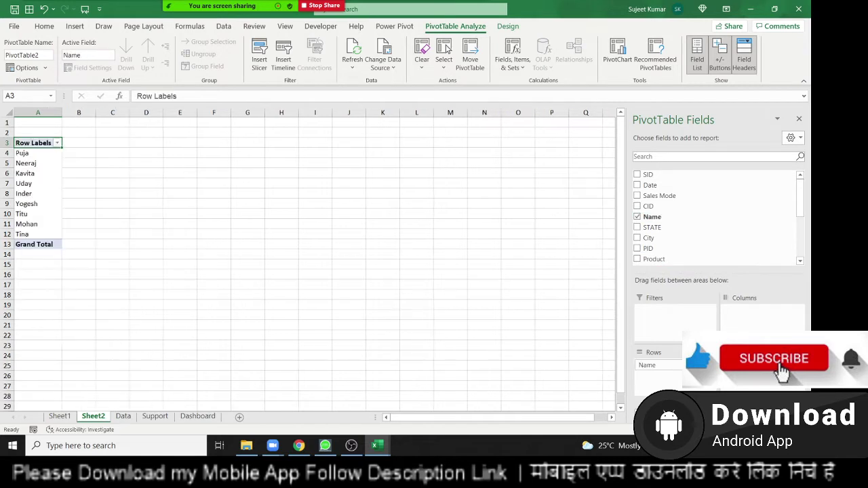
{"action": "scroll", "coordinate": [666, 241], "scroll_direction": "down", "scroll_amount": 1}
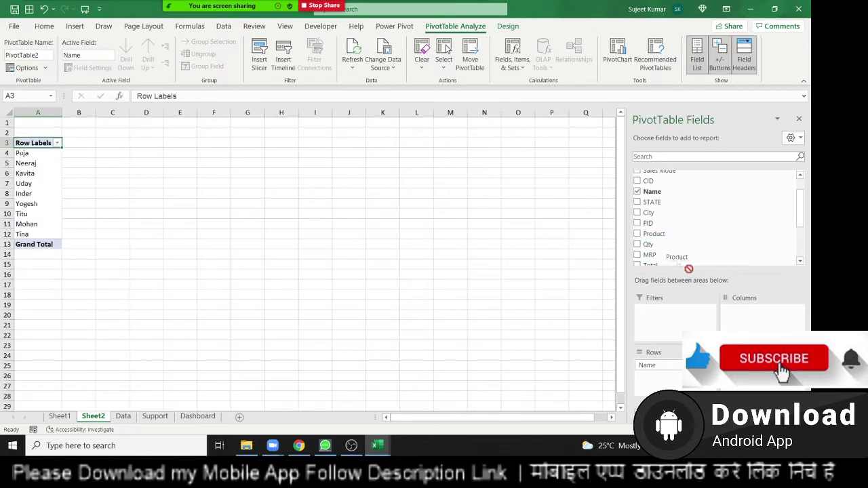
{"action": "left_click_drag", "start_coordinate": [661, 233], "coordinate": [736, 319]}
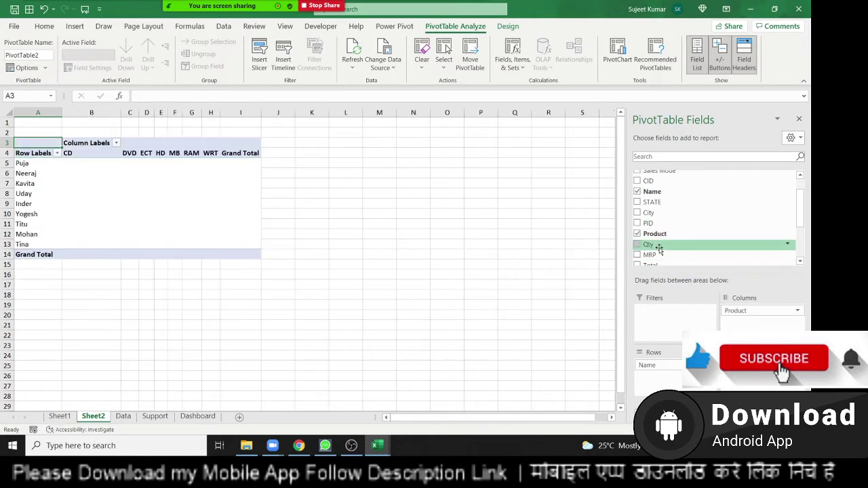
{"action": "left_click_drag", "start_coordinate": [655, 244], "coordinate": [752, 380]}
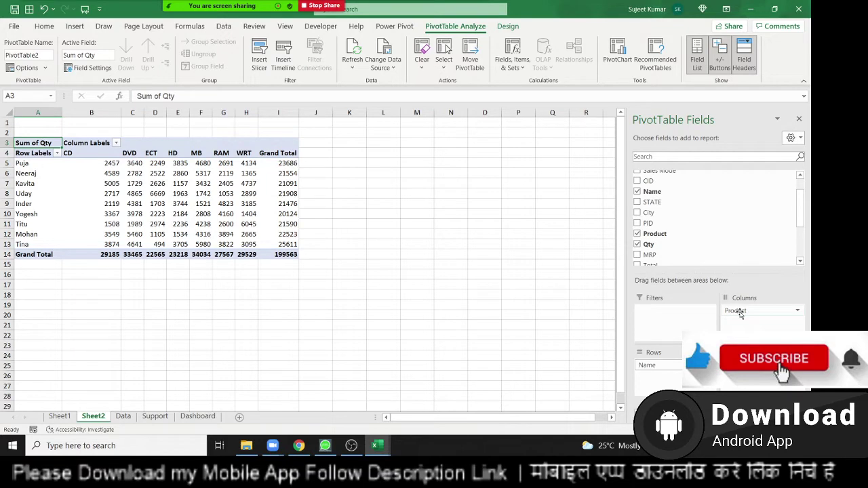
{"action": "left_click_drag", "start_coordinate": [741, 314], "coordinate": [721, 271]}
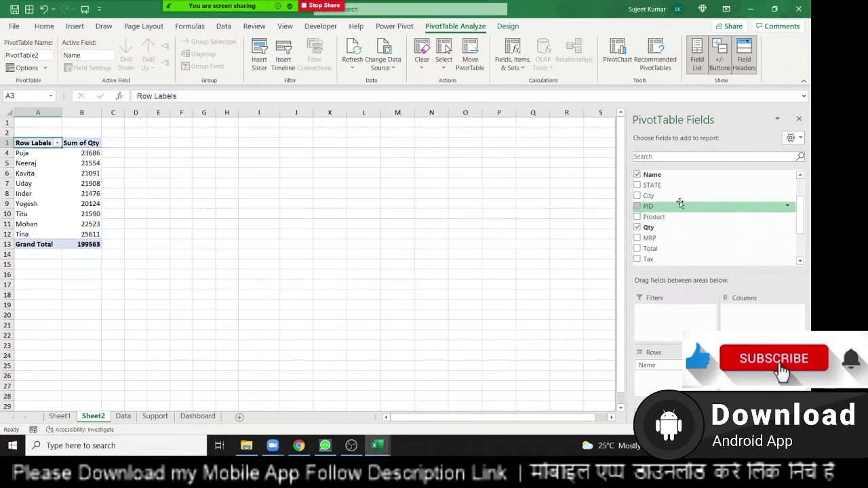
Add City to the pivot and place it in Rows beneath Name
{"action": "left_click_drag", "start_coordinate": [716, 237], "coordinate": [739, 317]}
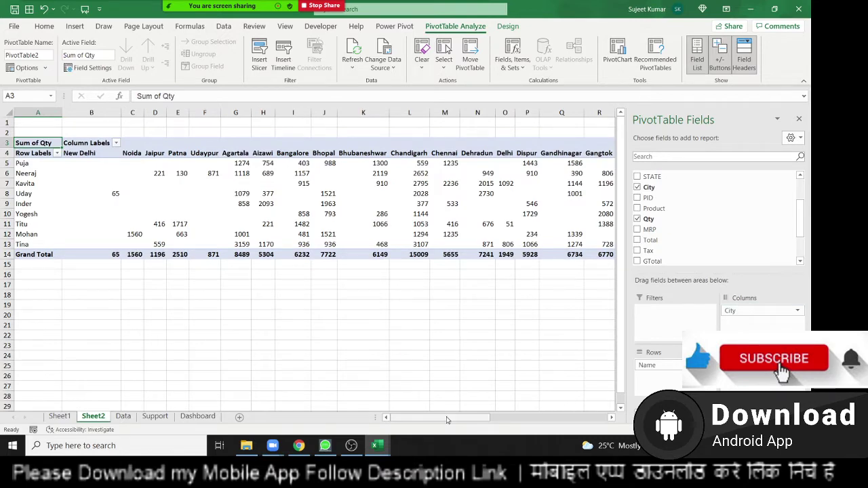
{"action": "mouse_move", "coordinate": [446, 420]}
{"action": "left_mouse_down"}
{"action": "mouse_move", "coordinate": [575, 421]}
{"action": "mouse_move", "coordinate": [392, 424]}
{"action": "left_mouse_up"}
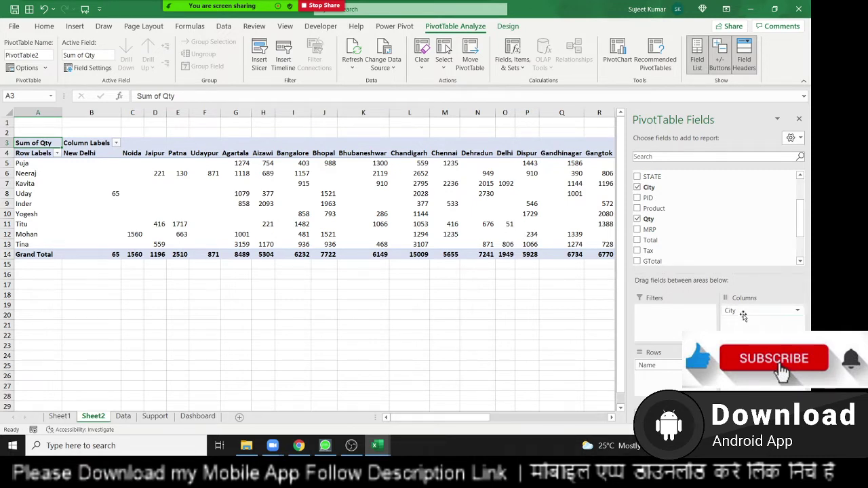
{"action": "left_click_drag", "start_coordinate": [743, 316], "coordinate": [680, 384]}
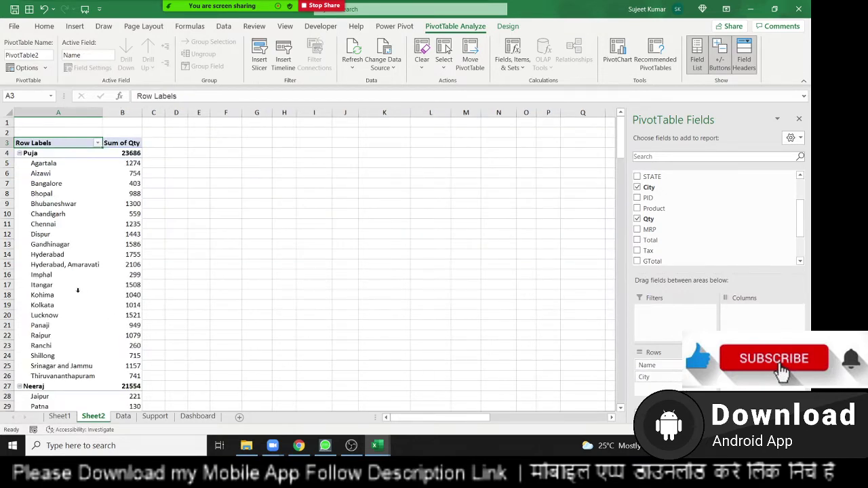
Toggle Puja's city rows, then use Expand/Collapse Field to collapse all names
{"action": "scroll", "coordinate": [77, 290], "scroll_direction": "down", "scroll_amount": 3}
{"action": "scroll", "coordinate": [77, 290], "scroll_direction": "up", "scroll_amount": 3}
{"action": "left_click", "coordinate": [20, 154]}
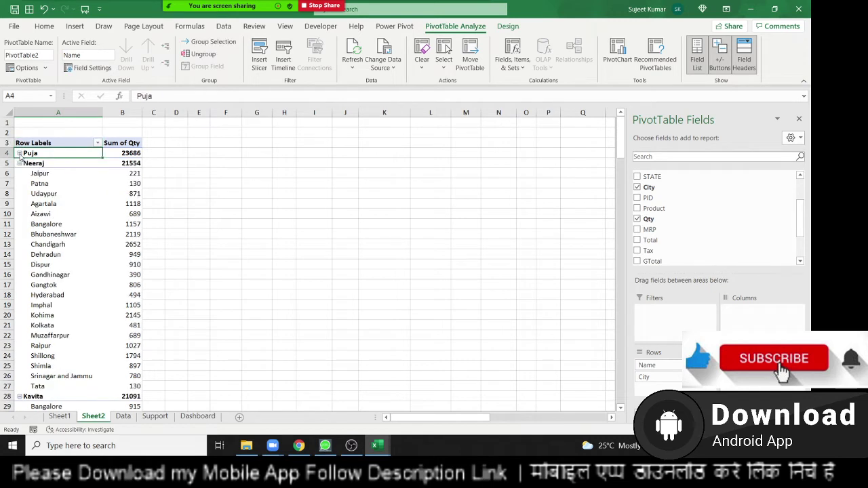
{"action": "left_click", "coordinate": [19, 154]}
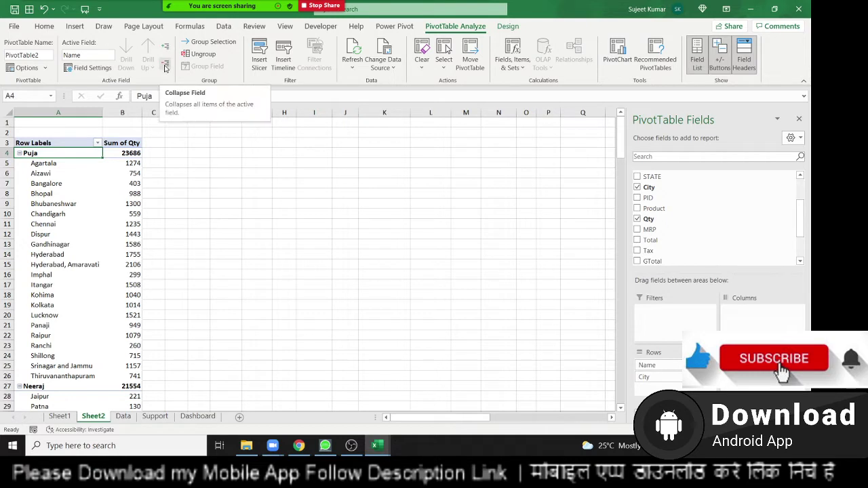
{"action": "left_click", "coordinate": [165, 66]}
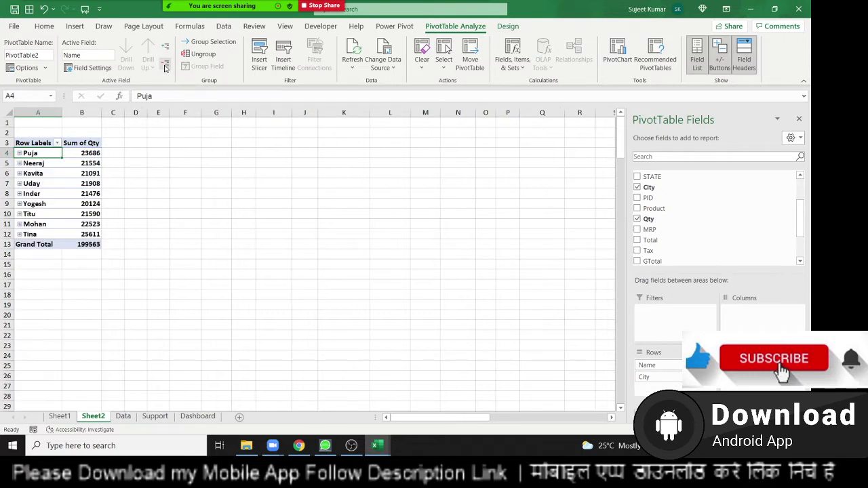
{"action": "left_click", "coordinate": [163, 48]}
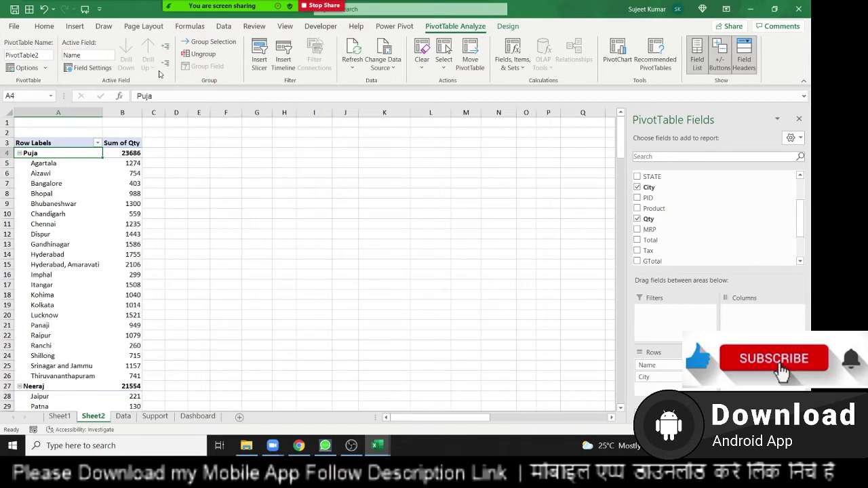
{"action": "left_click", "coordinate": [164, 65]}
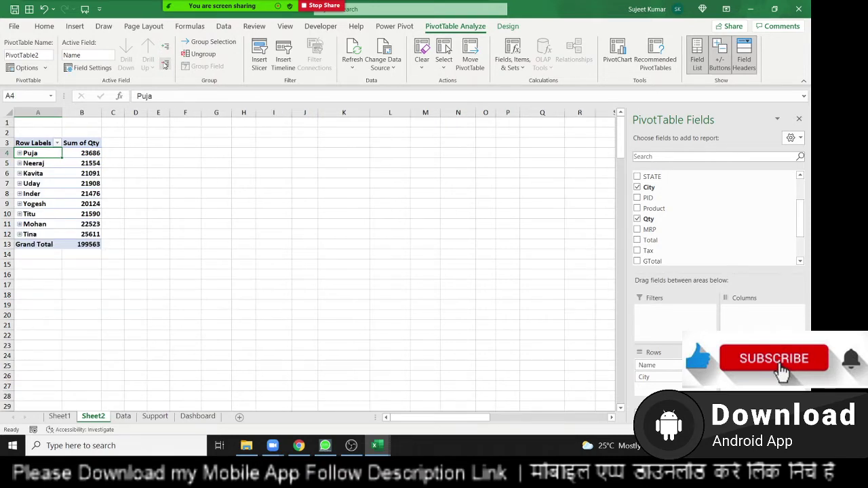
Expand and re-collapse Titu's and Uday's city lists, leaving every name collapsed
{"action": "left_click", "coordinate": [80, 194]}
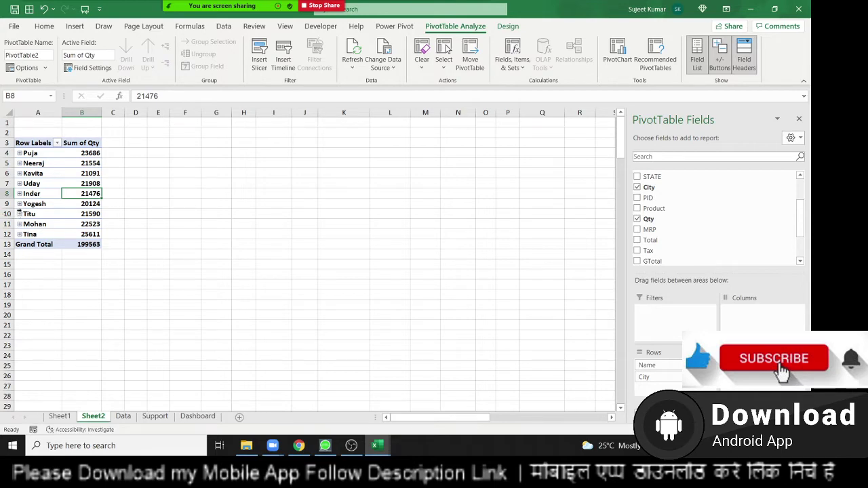
{"action": "left_click", "coordinate": [21, 214]}
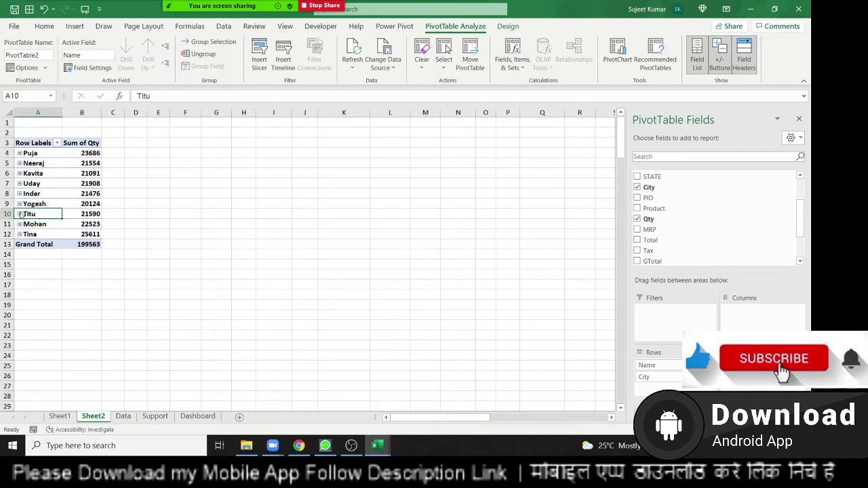
{"action": "left_click", "coordinate": [20, 213]}
{"action": "scroll", "coordinate": [32, 223], "scroll_direction": "down", "scroll_amount": 4}
{"action": "scroll", "coordinate": [31, 227], "scroll_direction": "up", "scroll_amount": 2}
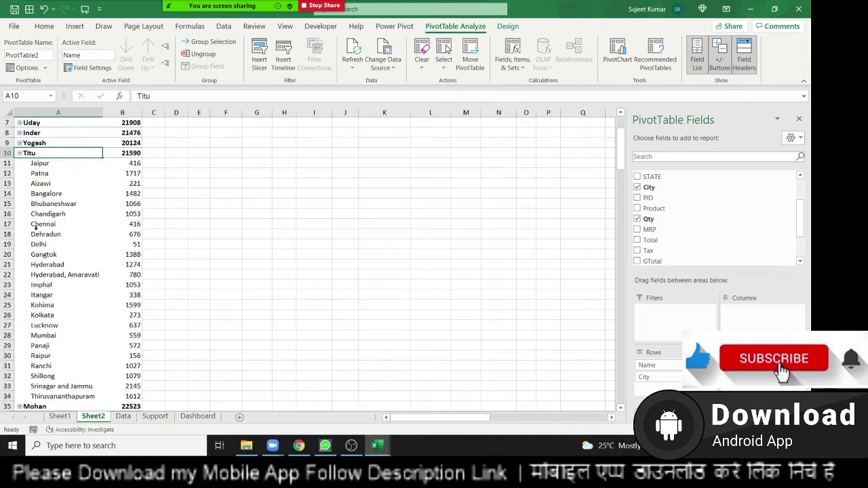
{"action": "scroll", "coordinate": [31, 227], "scroll_direction": "up", "scroll_amount": 2}
{"action": "left_click", "coordinate": [19, 213]}
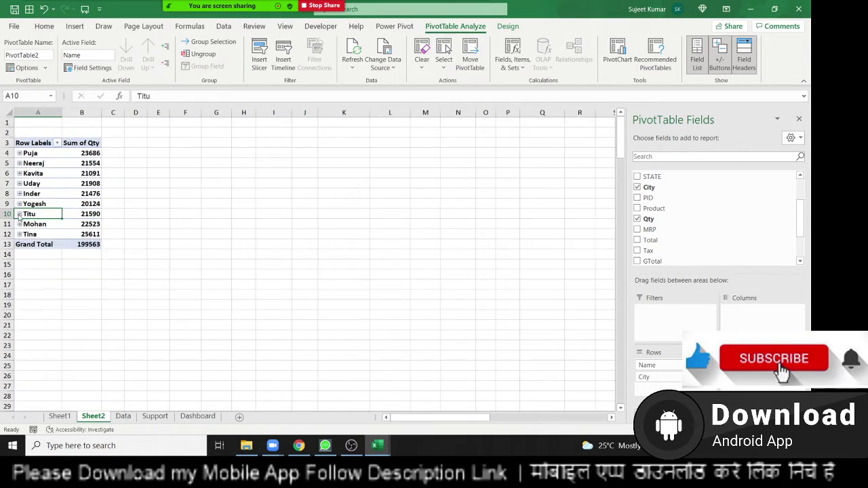
{"action": "left_click", "coordinate": [20, 183]}
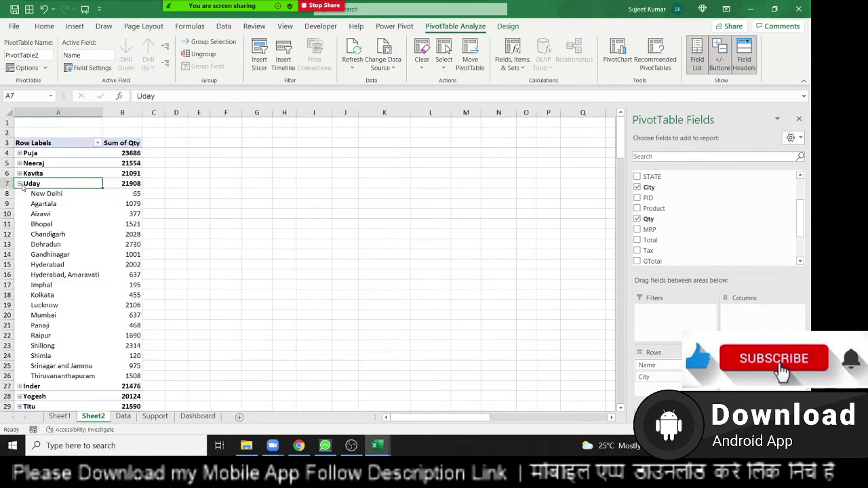
{"action": "left_click", "coordinate": [20, 184]}
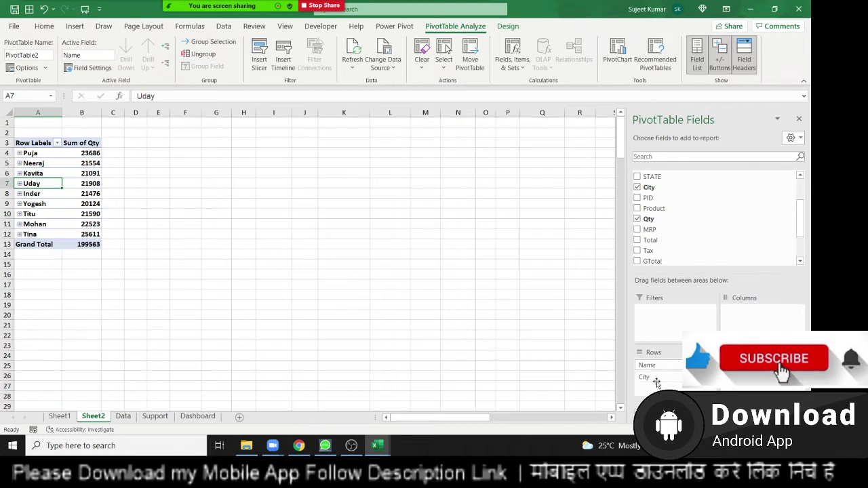
Replace City with Product under Name, expand every name's products CD–WRT, and copy column A
{"action": "left_click_drag", "start_coordinate": [657, 383], "coordinate": [712, 241]}
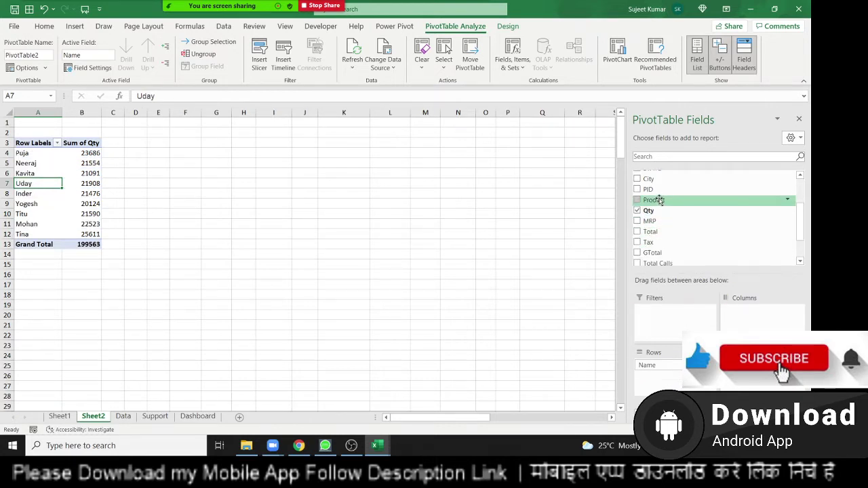
{"action": "left_click_drag", "start_coordinate": [654, 199], "coordinate": [675, 374]}
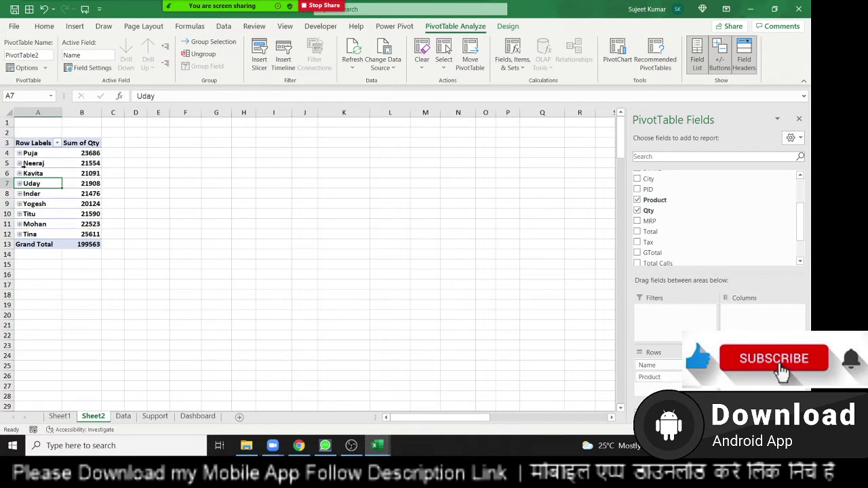
{"action": "left_click", "coordinate": [20, 154]}
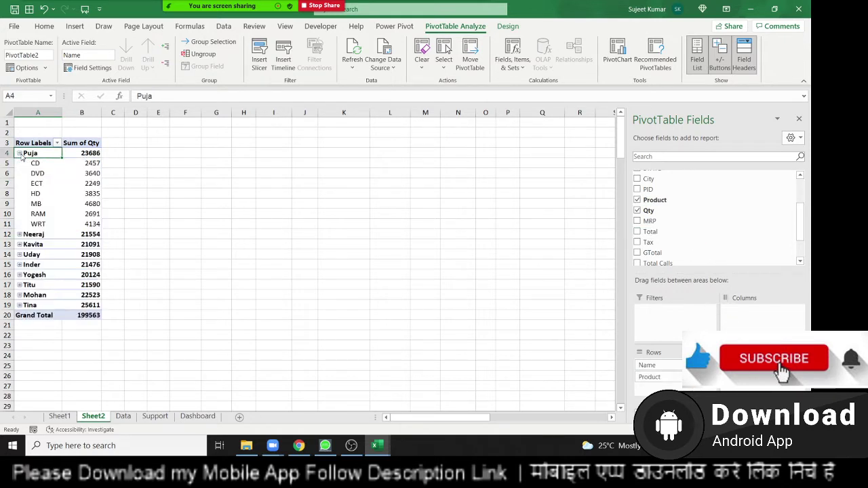
{"action": "left_click", "coordinate": [19, 153]}
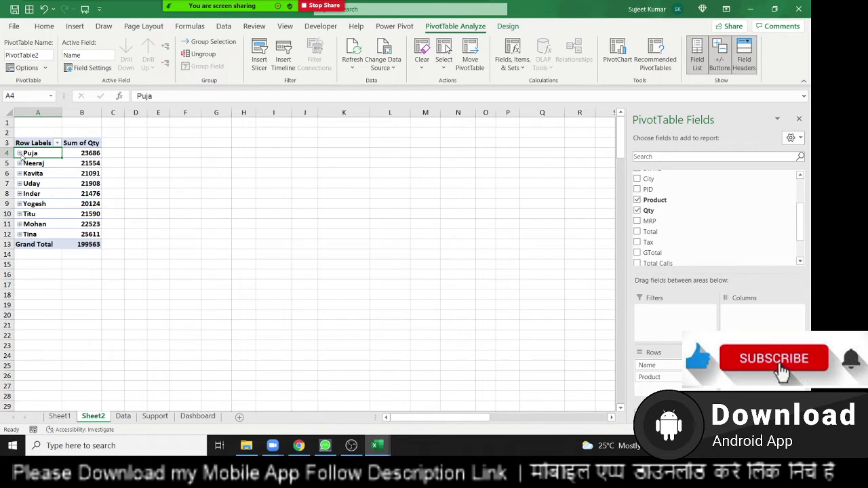
{"action": "left_click", "coordinate": [165, 46]}
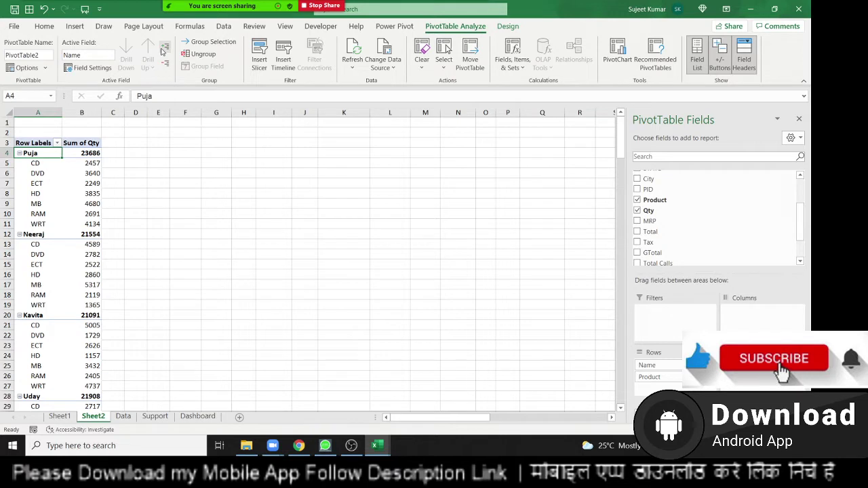
{"action": "left_click", "coordinate": [46, 116]}
{"action": "key", "text": "ctrl+c"}
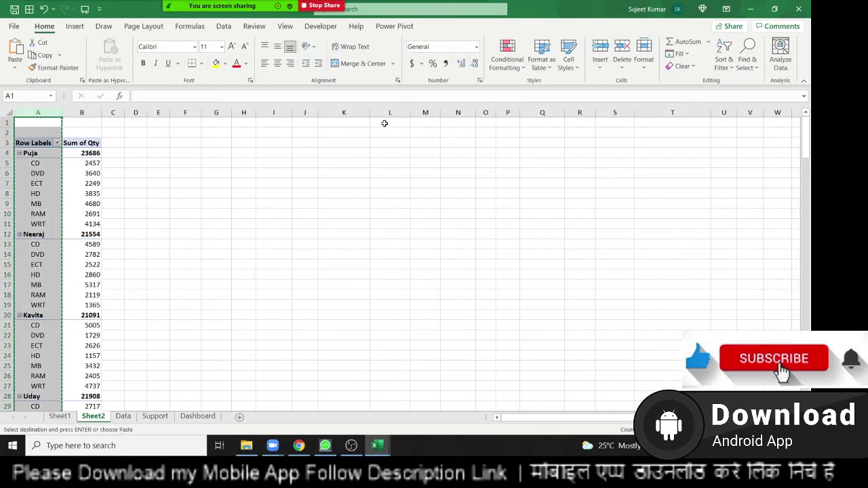
{"action": "left_click", "coordinate": [384, 125]}
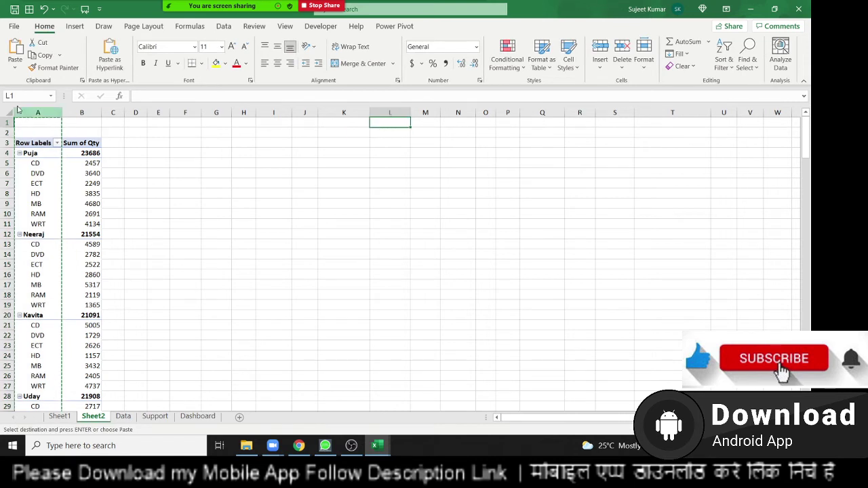
{"action": "left_click", "coordinate": [11, 73]}
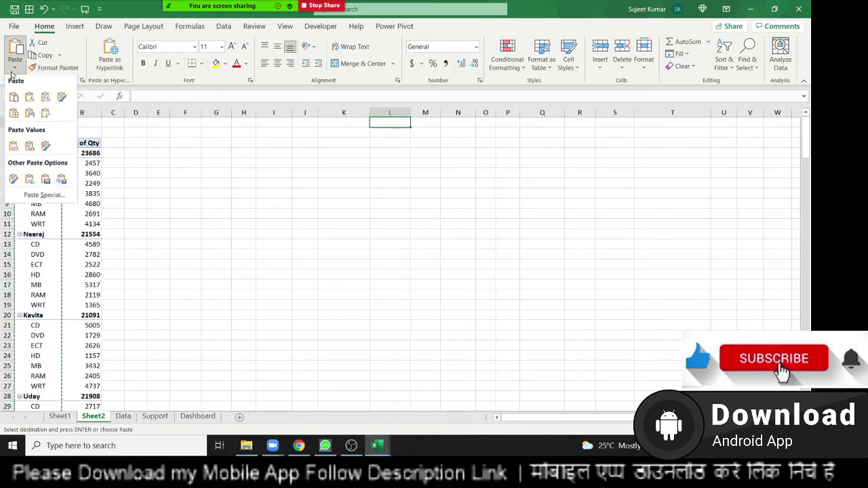
{"action": "left_click", "coordinate": [14, 149]}
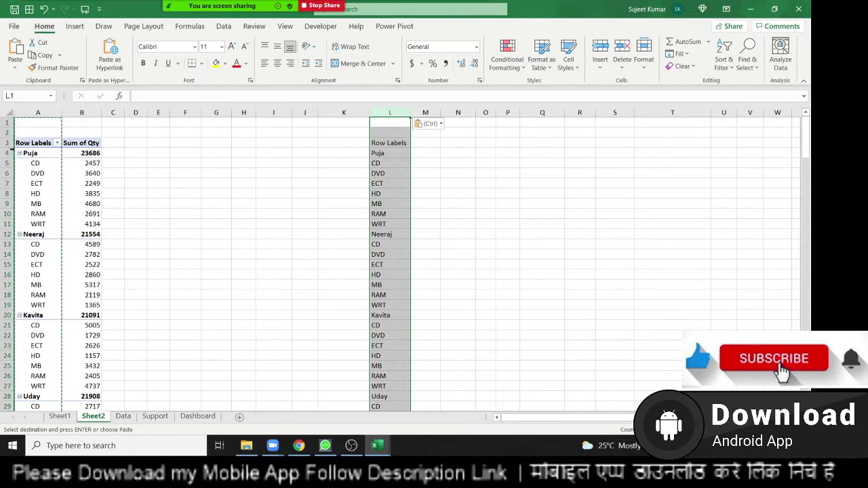
{"action": "key", "text": "ctrl+z"}
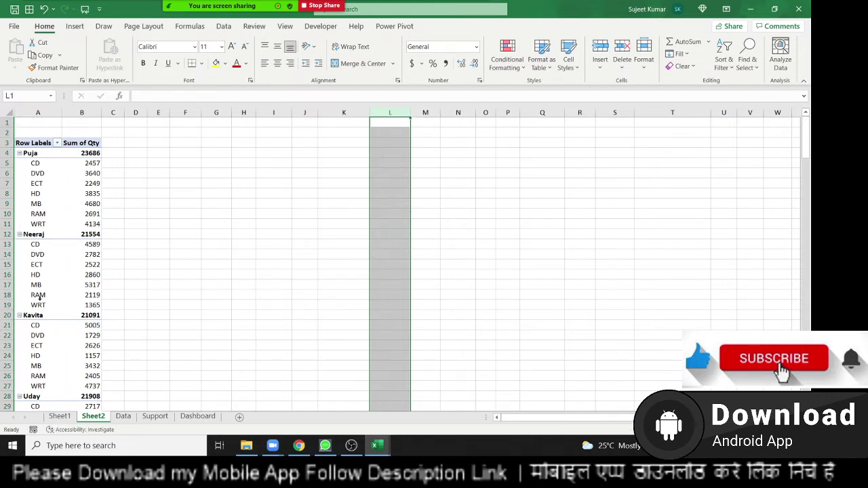
{"action": "left_click", "coordinate": [34, 144]}
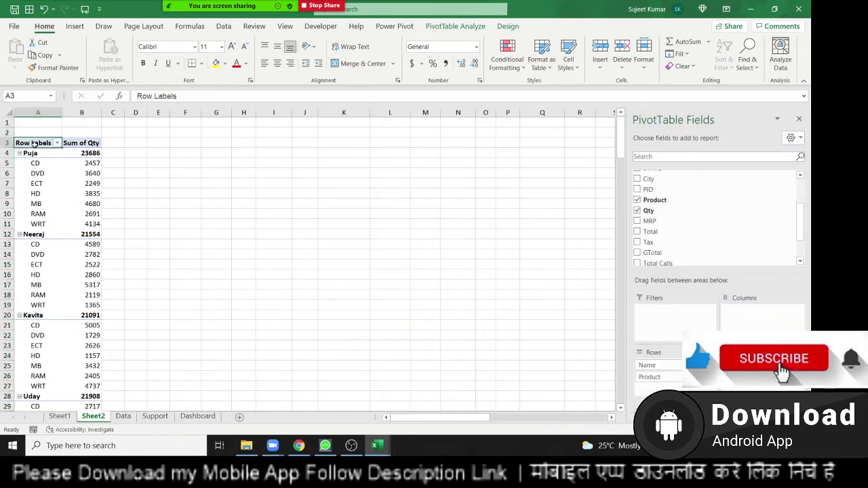
{"action": "left_click", "coordinate": [76, 139]}
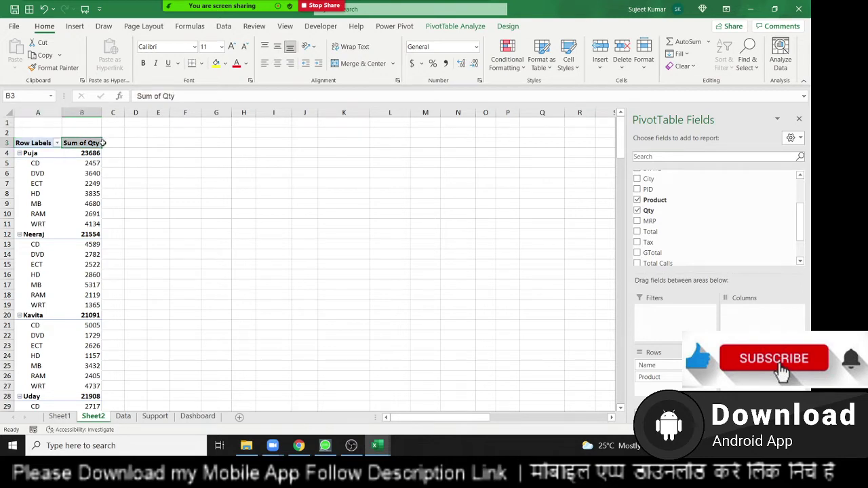
{"action": "left_click", "coordinate": [105, 144]}
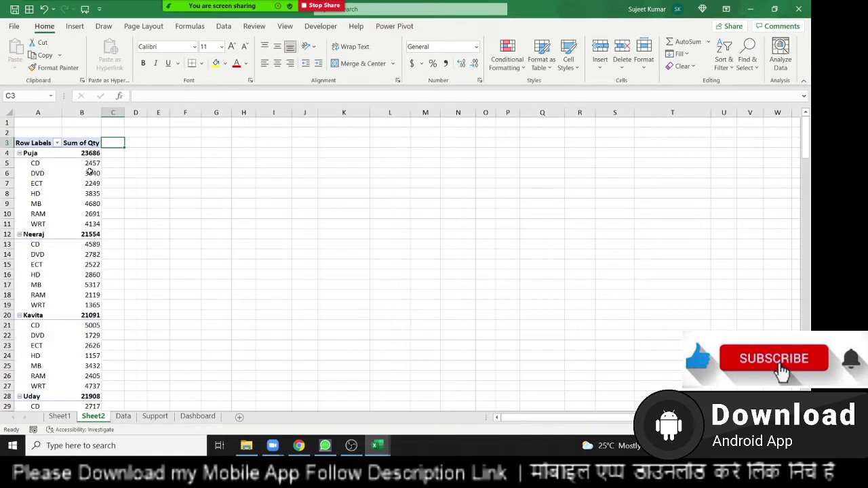
{"action": "left_click", "coordinate": [89, 173]}
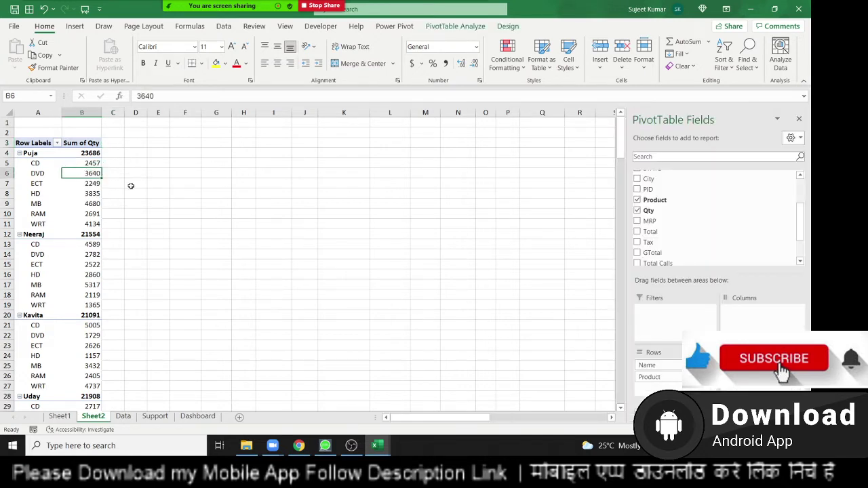
{"action": "right_click", "coordinate": [91, 174]}
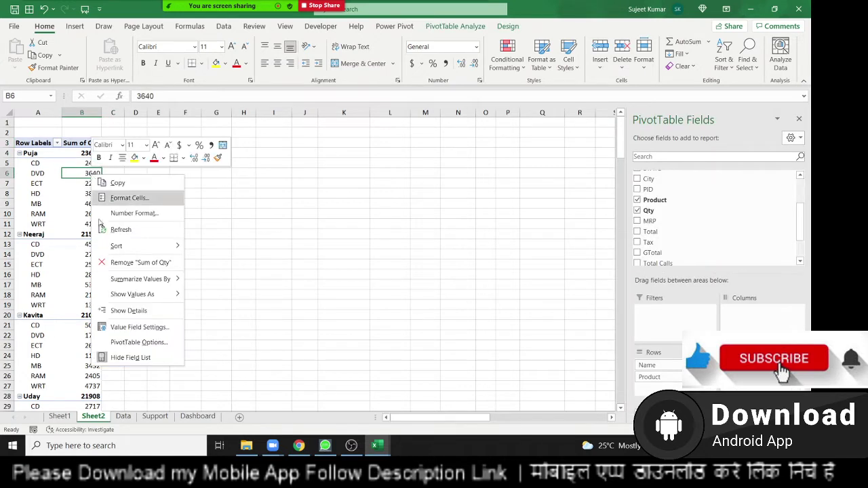
{"action": "left_click", "coordinate": [114, 342]}
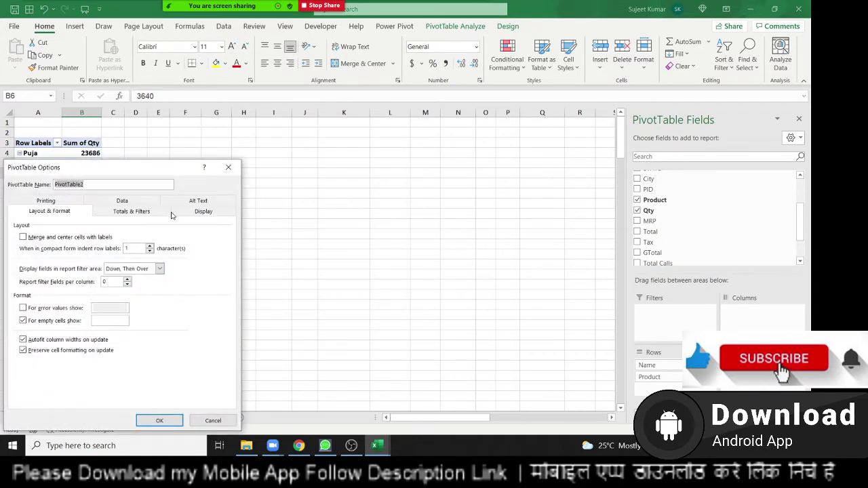
{"action": "left_click", "coordinate": [183, 216]}
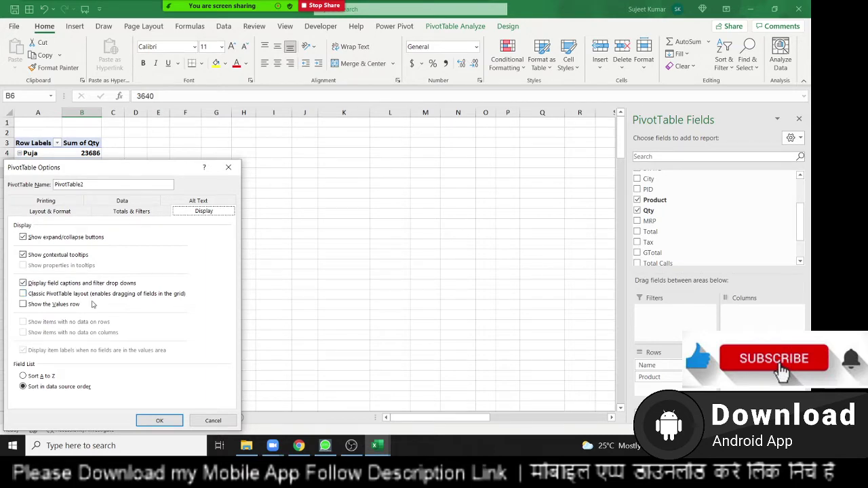
{"action": "left_click", "coordinate": [206, 422]}
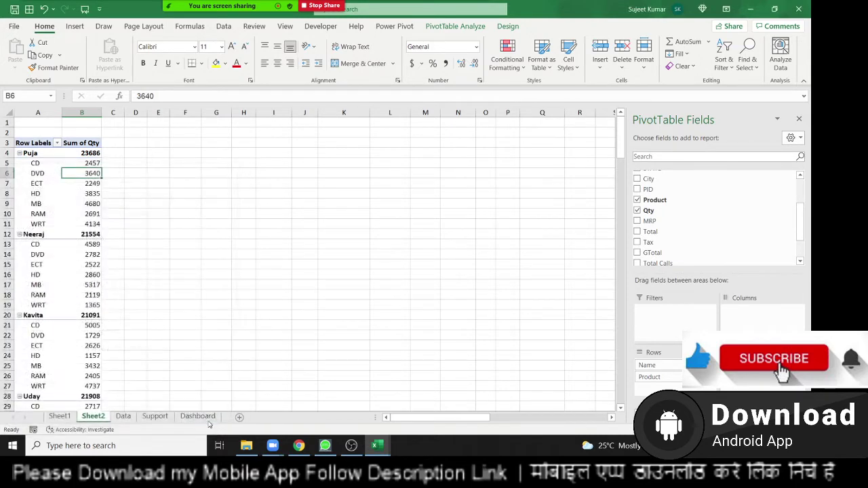
Switch the pivot's report layout to Show in Tabular Form
{"action": "left_click", "coordinate": [508, 27]}
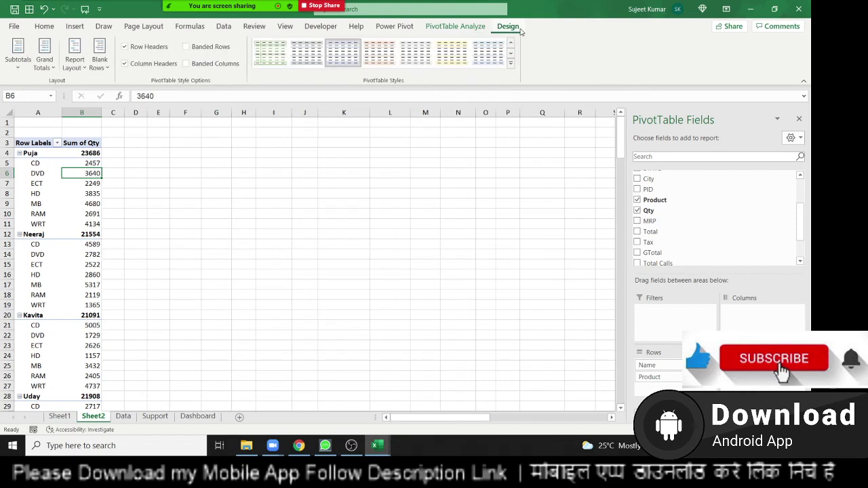
{"action": "left_click", "coordinate": [71, 65]}
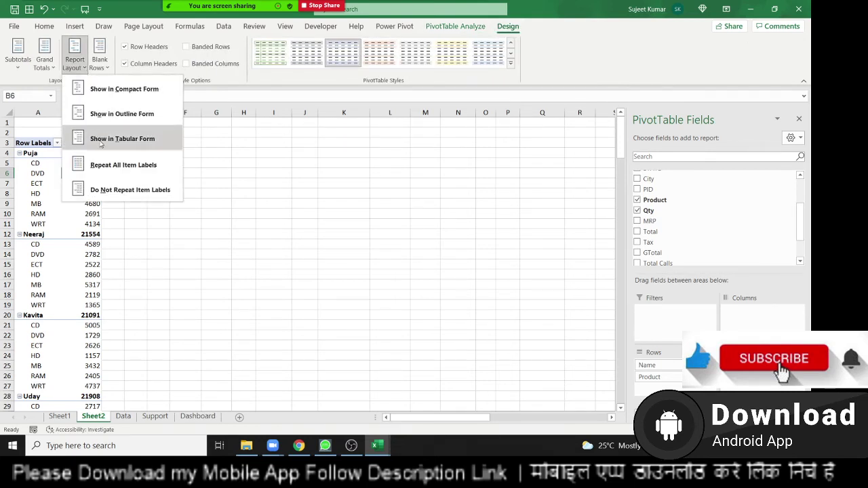
{"action": "left_click", "coordinate": [100, 143]}
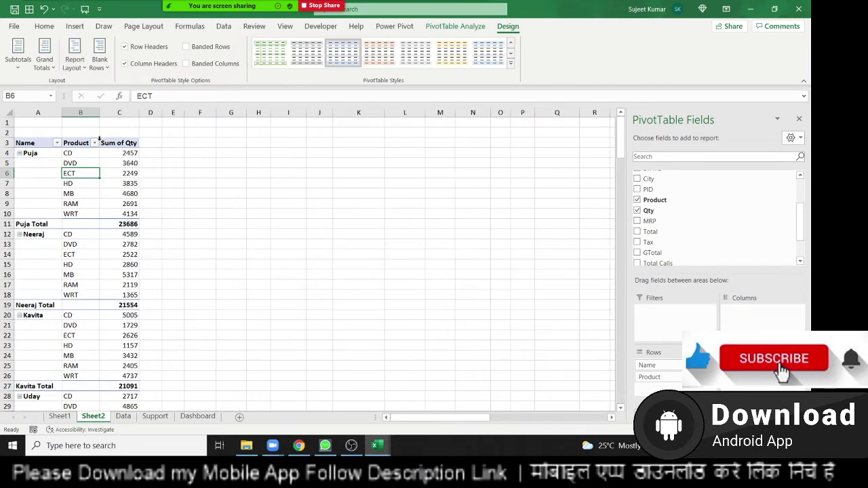
Inspect the new per-person total rows, such as Puja Total and Neeraj Total
{"action": "left_click", "coordinate": [103, 244]}
{"action": "scroll", "coordinate": [102, 267], "scroll_direction": "down", "scroll_amount": 5}
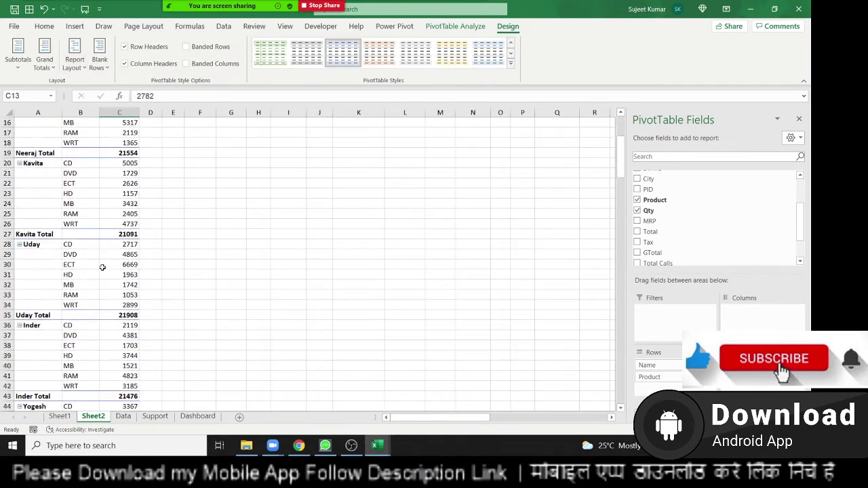
{"action": "scroll", "coordinate": [102, 267], "scroll_direction": "up", "scroll_amount": 5}
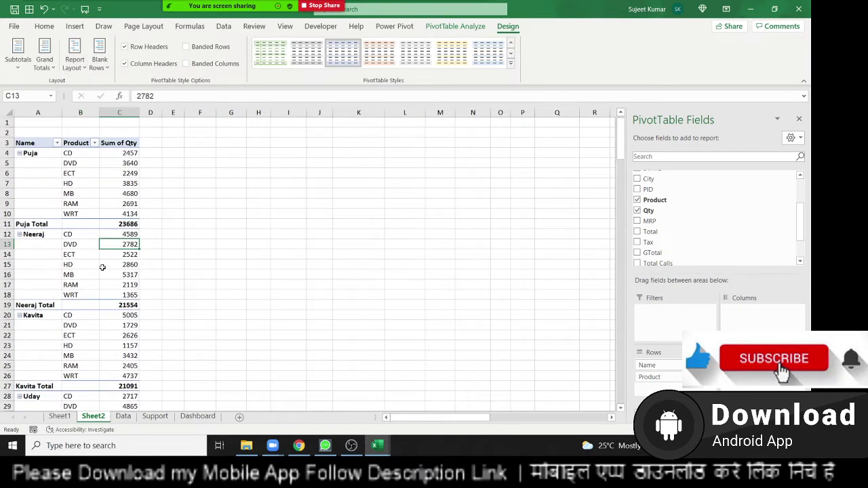
{"action": "left_click", "coordinate": [46, 224]}
{"action": "left_click", "coordinate": [36, 305]}
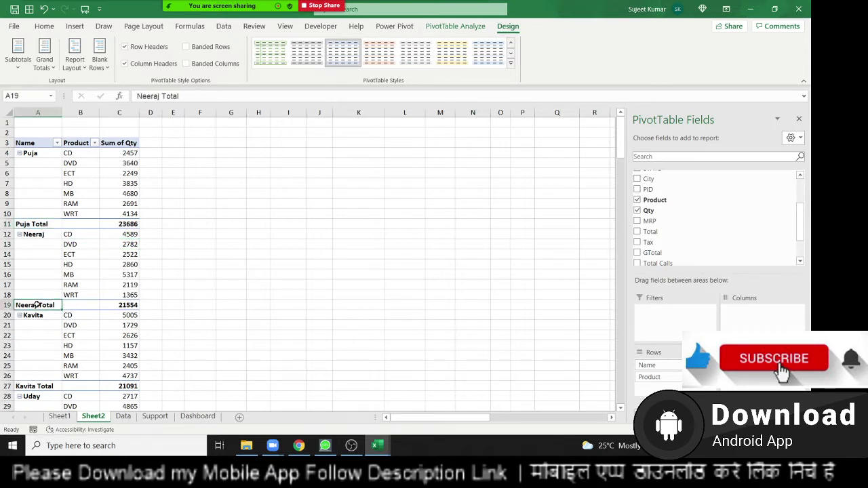
{"action": "scroll", "coordinate": [37, 305], "scroll_direction": "down", "scroll_amount": 2}
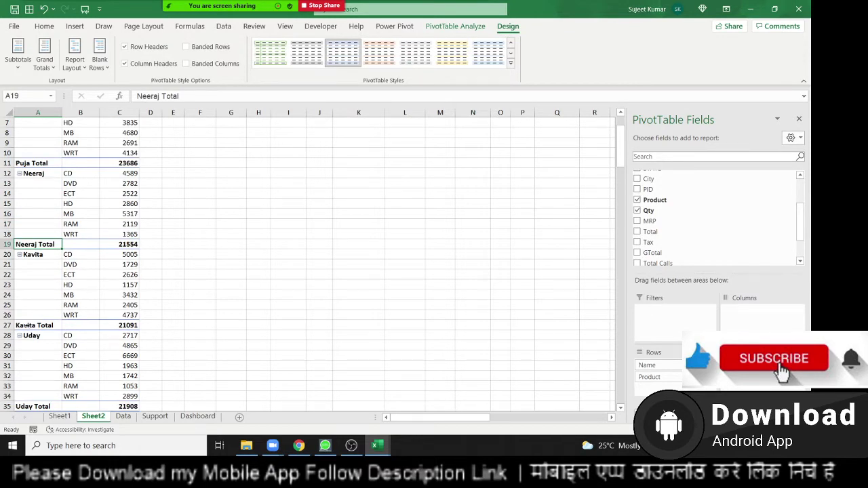
{"action": "left_click", "coordinate": [26, 325]}
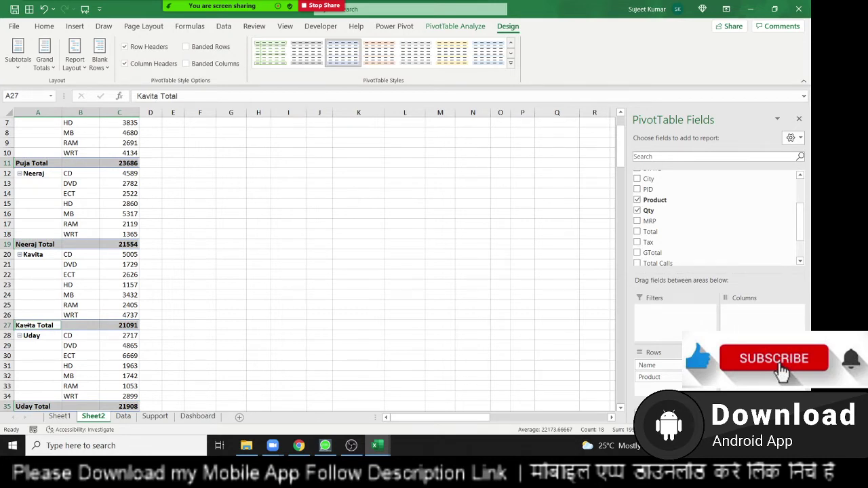
{"action": "left_click", "coordinate": [150, 304]}
{"action": "scroll", "coordinate": [105, 289], "scroll_direction": "up", "scroll_amount": 2}
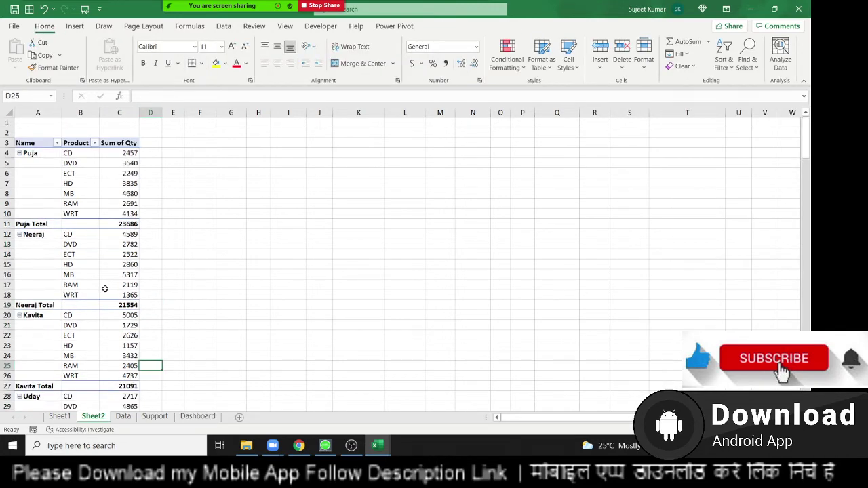
Untick Subtotal "Name" so the Puja Total and other per-person total rows disappear
{"action": "right_click", "coordinate": [41, 225]}
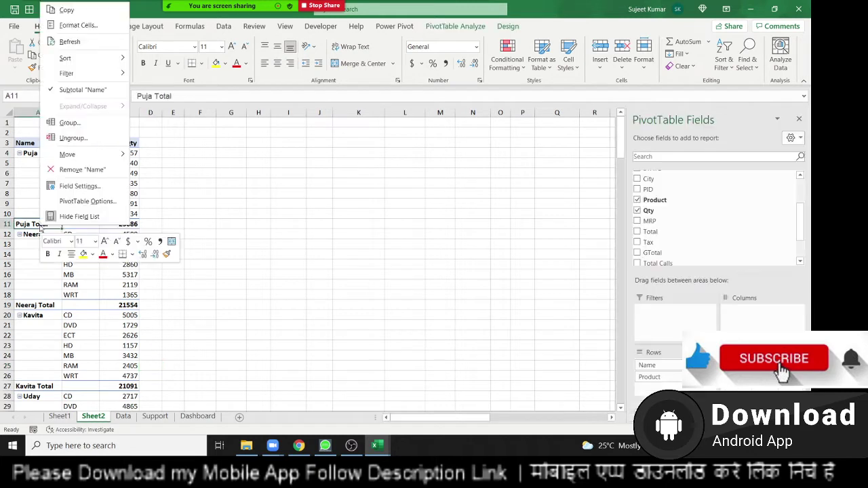
{"action": "left_click", "coordinate": [62, 93]}
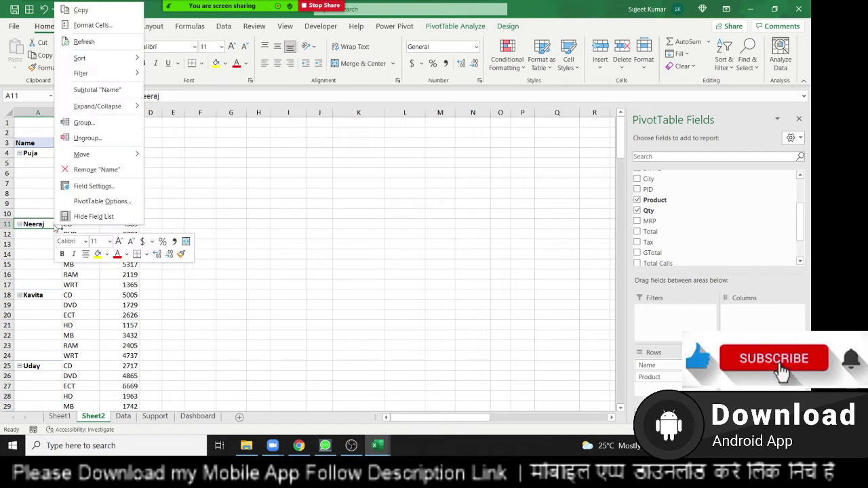
{"action": "right_click", "coordinate": [54, 228]}
{"action": "left_click", "coordinate": [77, 90]}
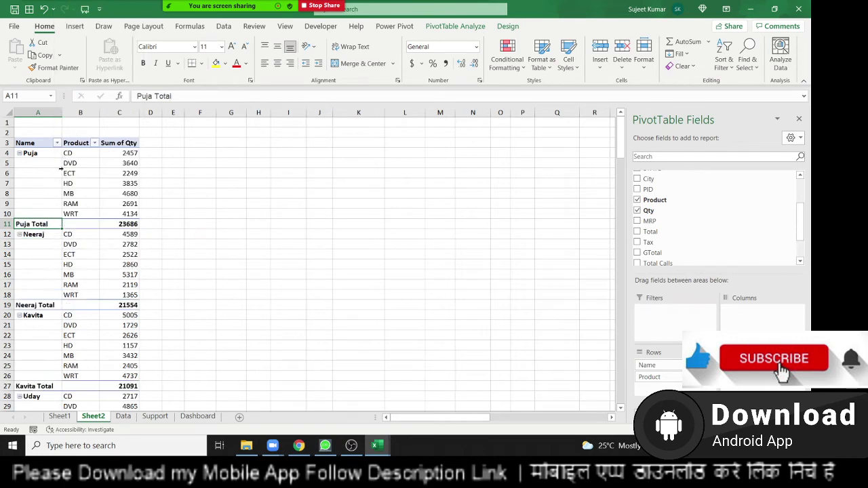
{"action": "right_click", "coordinate": [46, 223]}
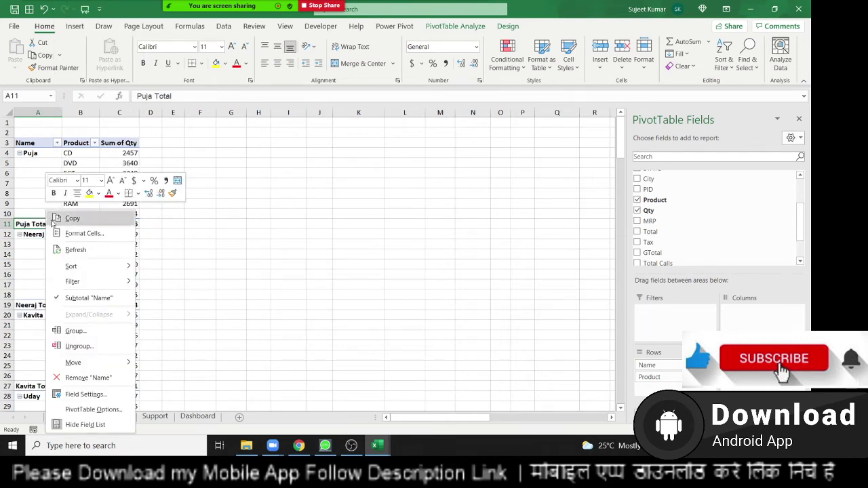
{"action": "left_click", "coordinate": [63, 295]}
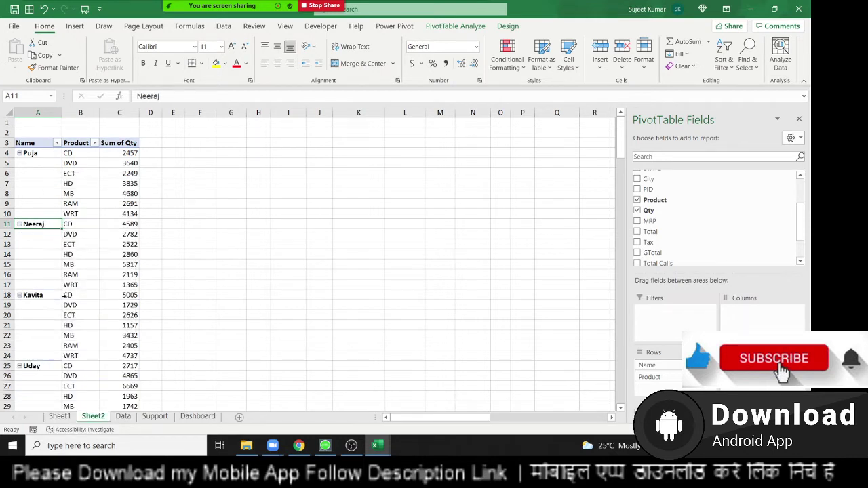
{"action": "left_click", "coordinate": [96, 276]}
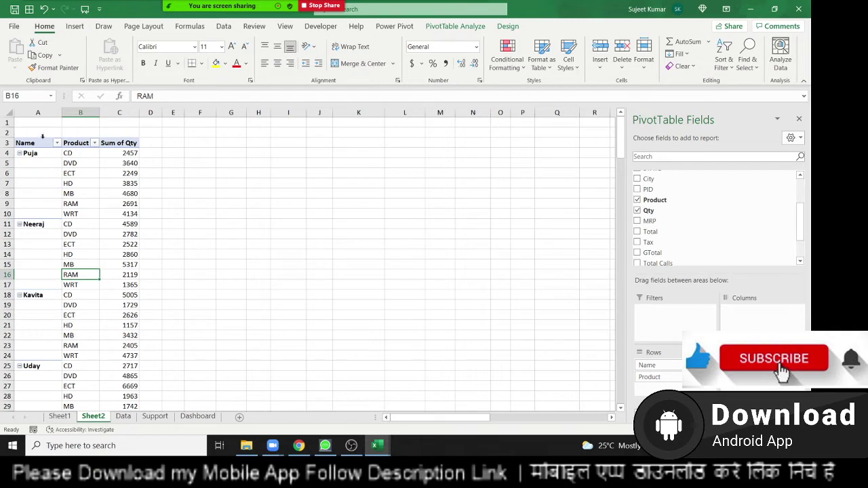
{"action": "left_click", "coordinate": [54, 115]}
{"action": "left_click_drag", "start_coordinate": [54, 115], "coordinate": [108, 115]}
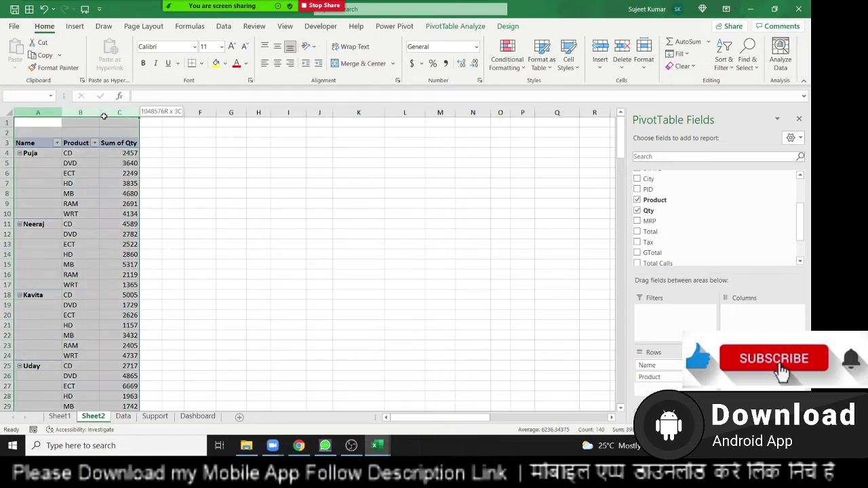
{"action": "key", "text": "ctrl+c"}
{"action": "left_click", "coordinate": [367, 124]}
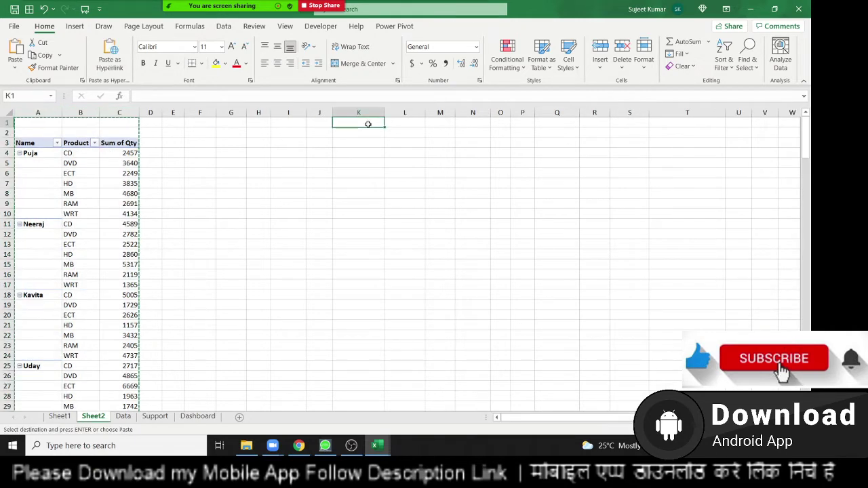
{"action": "key", "text": "ctrl+v"}
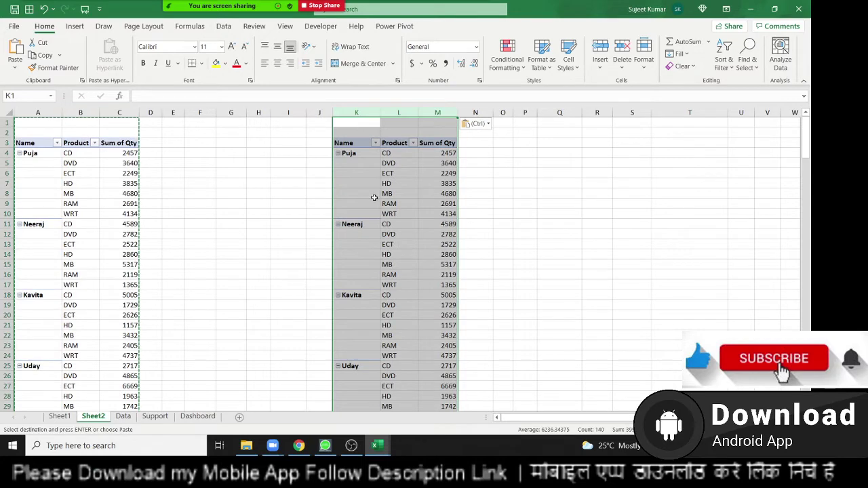
{"action": "left_click", "coordinate": [374, 195]}
{"action": "key", "text": "ctrl+z"}
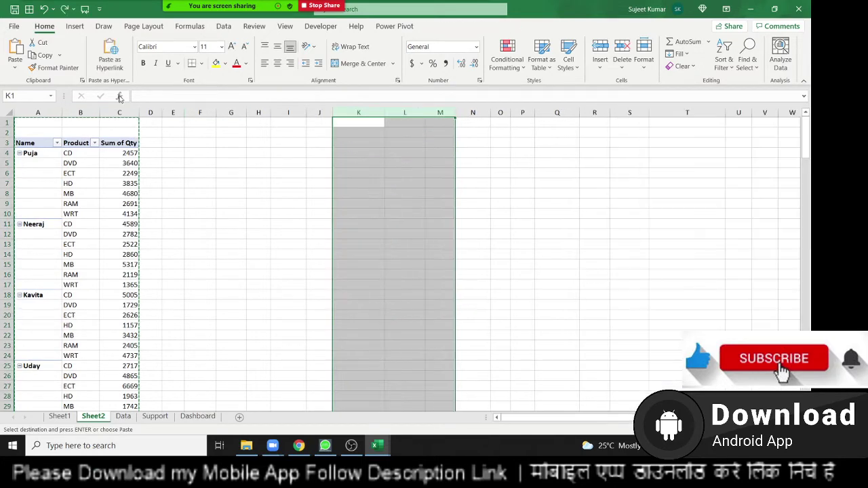
{"action": "left_click", "coordinate": [13, 71]}
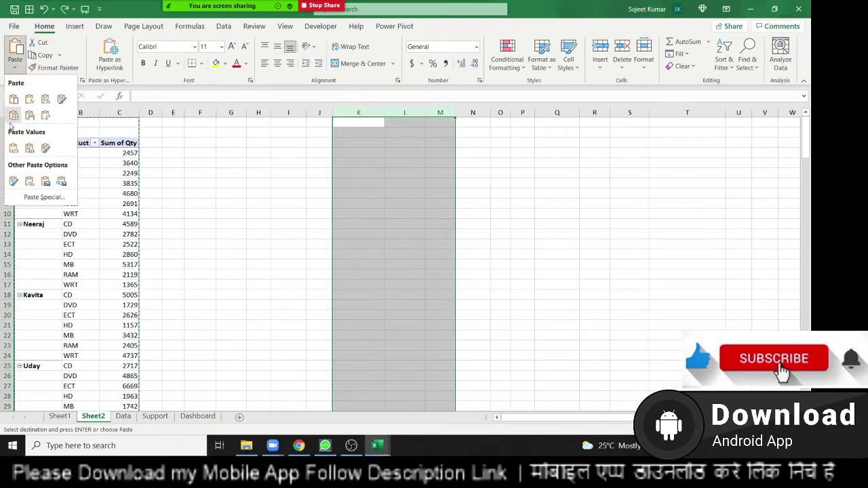
{"action": "left_click", "coordinate": [14, 147]}
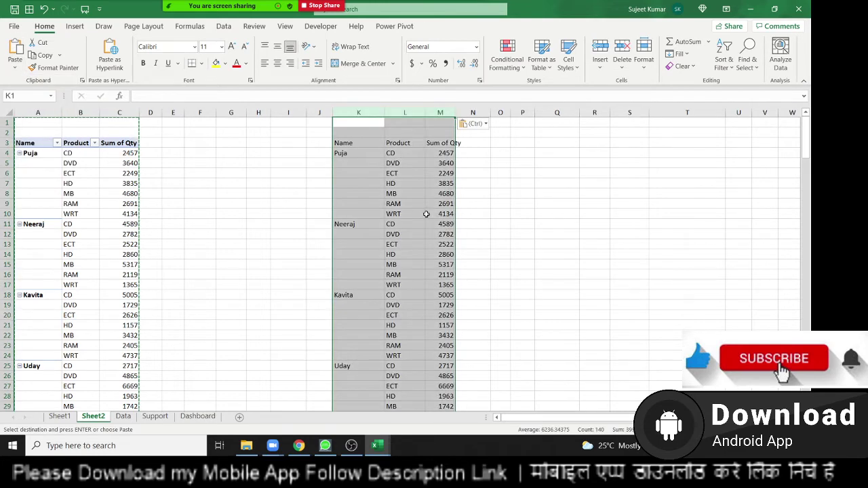
{"action": "left_click", "coordinate": [434, 213]}
{"action": "key", "text": "Escape"}
{"action": "left_click", "coordinate": [347, 143]}
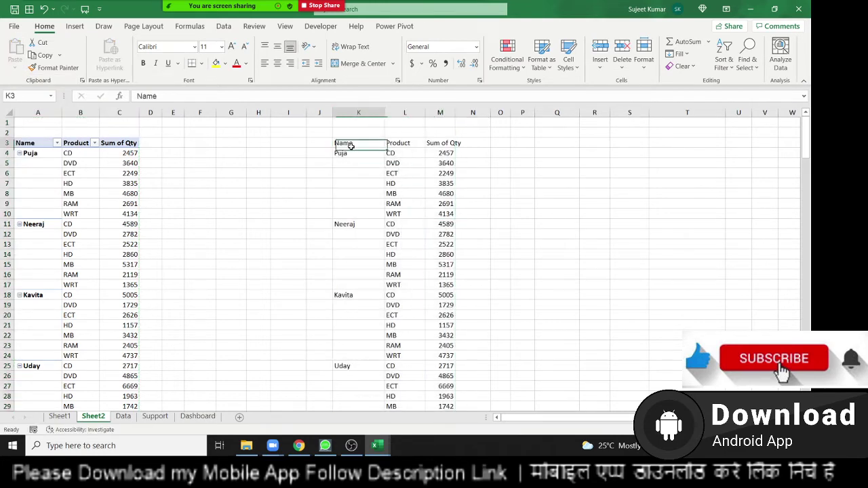
{"action": "scroll", "coordinate": [380, 209], "scroll_direction": "down", "scroll_amount": 3}
{"action": "scroll", "coordinate": [374, 206], "scroll_direction": "up", "scroll_amount": 3}
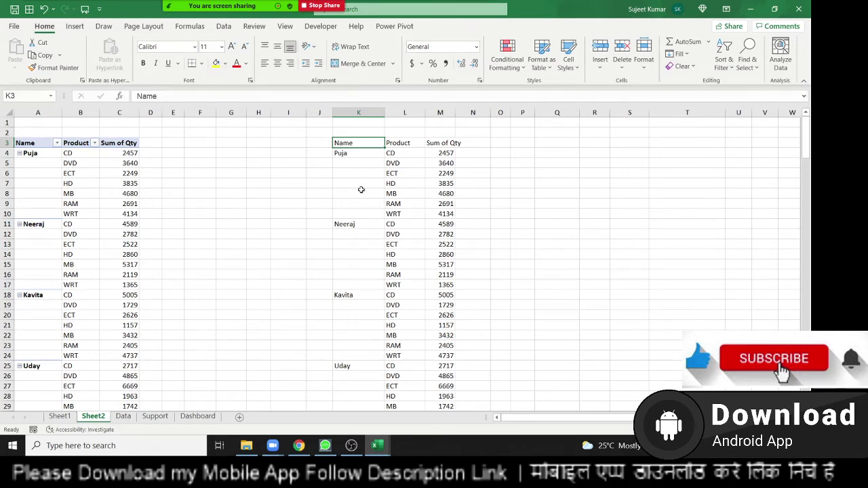
{"action": "key", "text": "ctrl+shift+l"}
{"action": "left_click", "coordinate": [379, 143]}
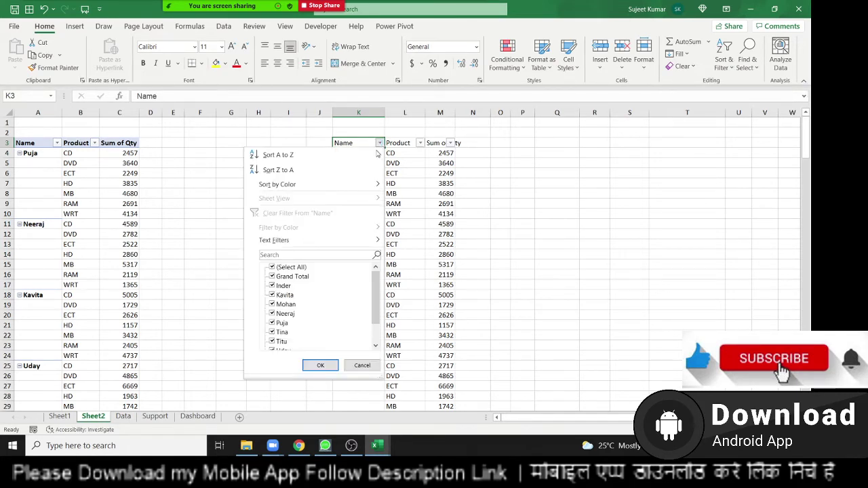
{"action": "left_click", "coordinate": [284, 268]}
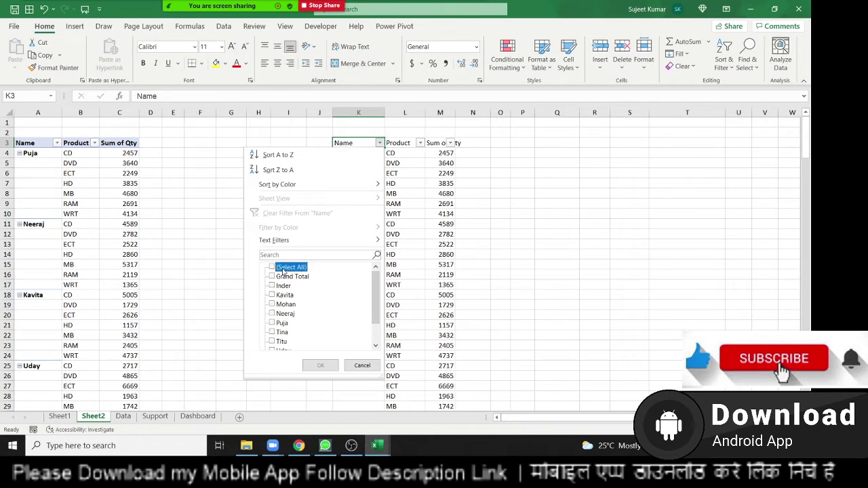
{"action": "left_click", "coordinate": [280, 314]}
{"action": "left_click", "coordinate": [309, 366]}
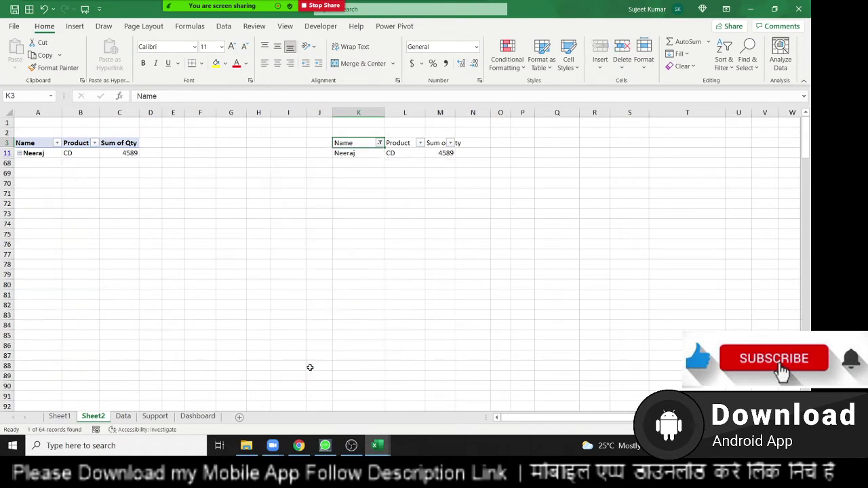
{"action": "left_click_drag", "start_coordinate": [357, 155], "coordinate": [419, 156]}
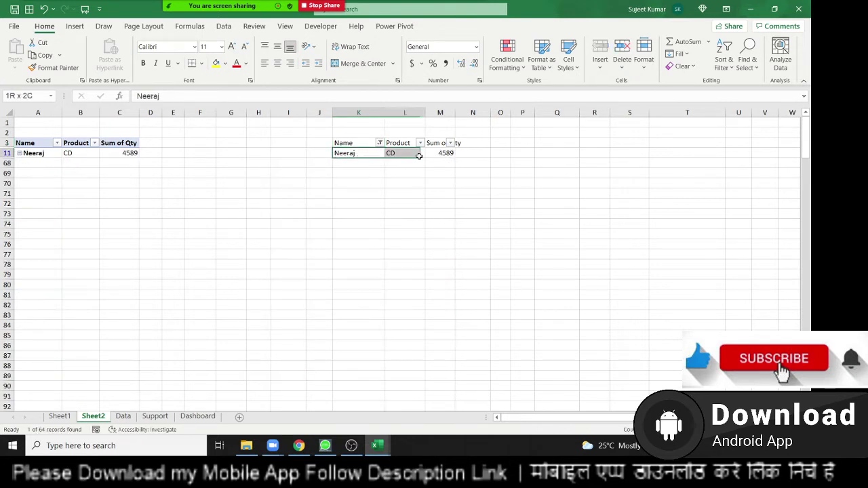
{"action": "left_click", "coordinate": [366, 153]}
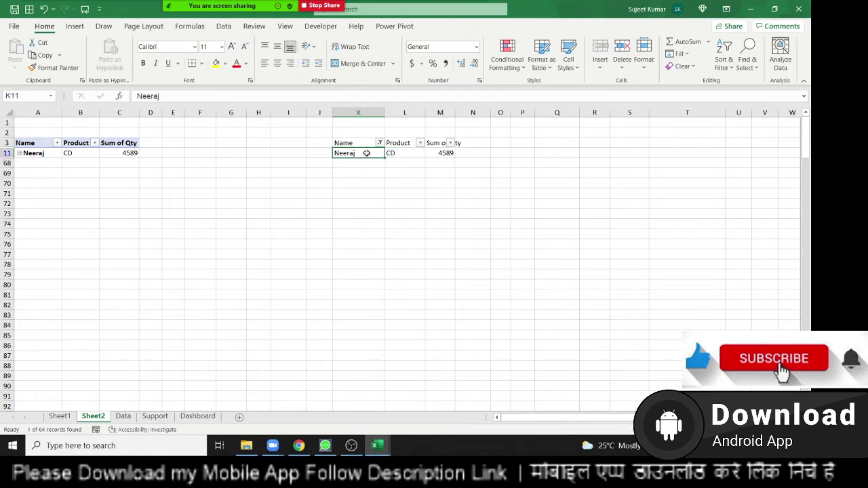
{"action": "key", "text": "ctrl+shift+l"}
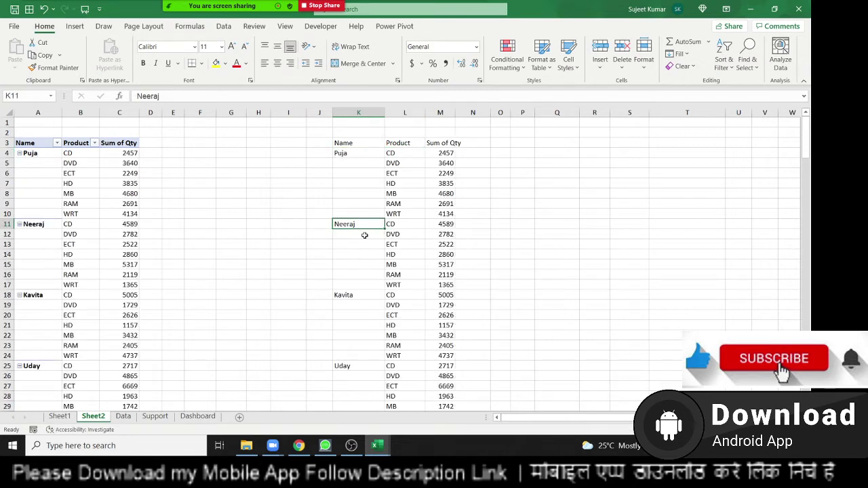
{"action": "left_click_drag", "start_coordinate": [460, 227], "coordinate": [478, 225]}
{"action": "left_click", "coordinate": [360, 225]}
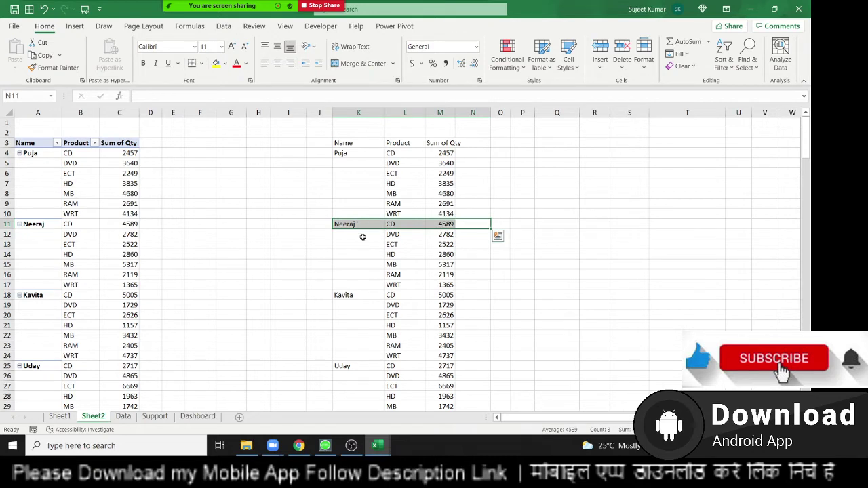
{"action": "left_click_drag", "start_coordinate": [360, 234], "coordinate": [356, 273]}
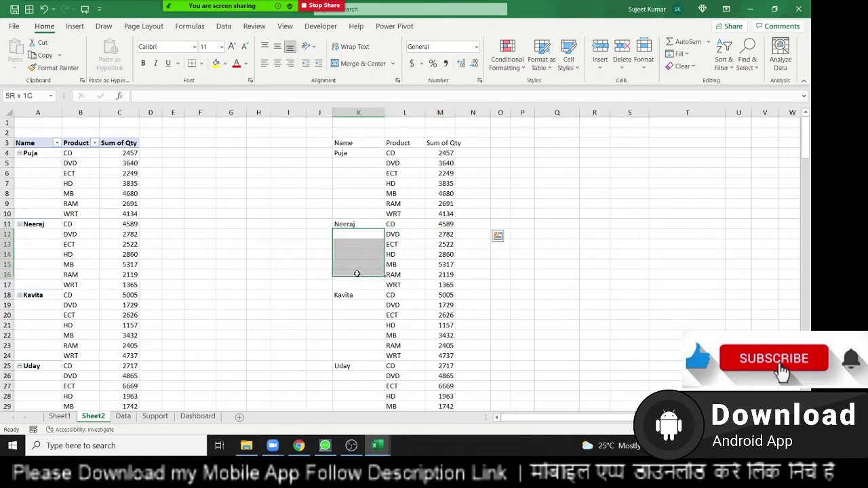
{"action": "left_click", "coordinate": [57, 143]}
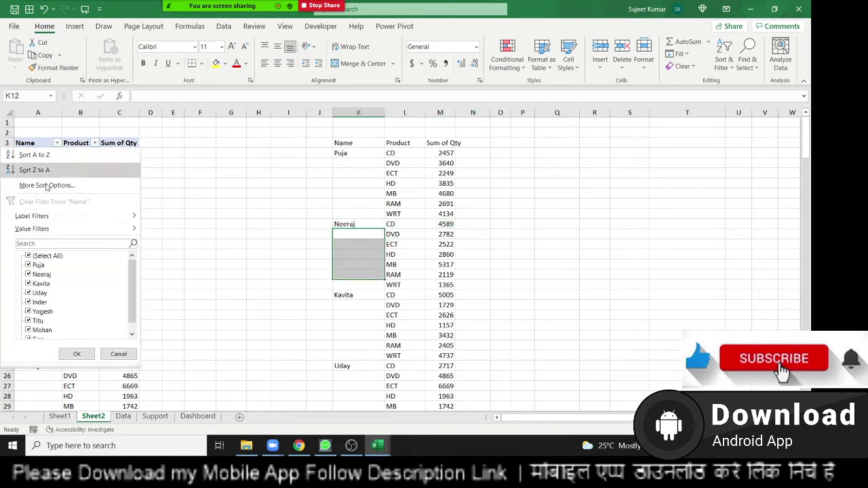
{"action": "left_click", "coordinate": [29, 256]}
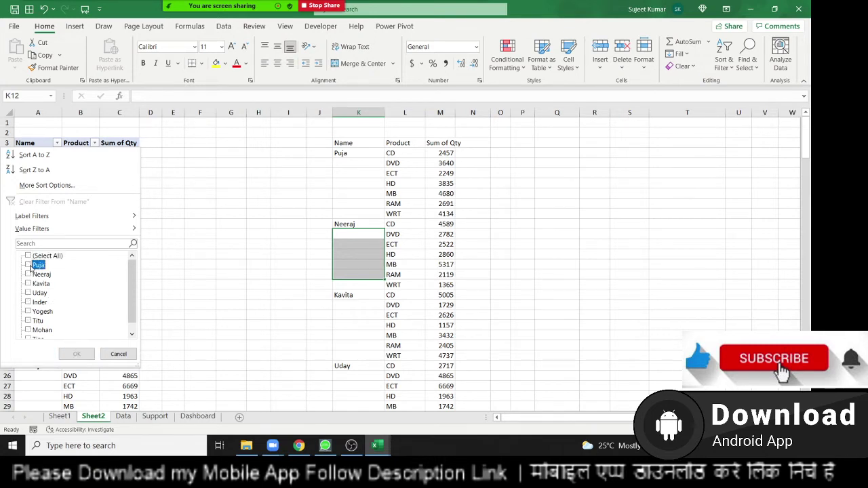
{"action": "left_click", "coordinate": [28, 265]}
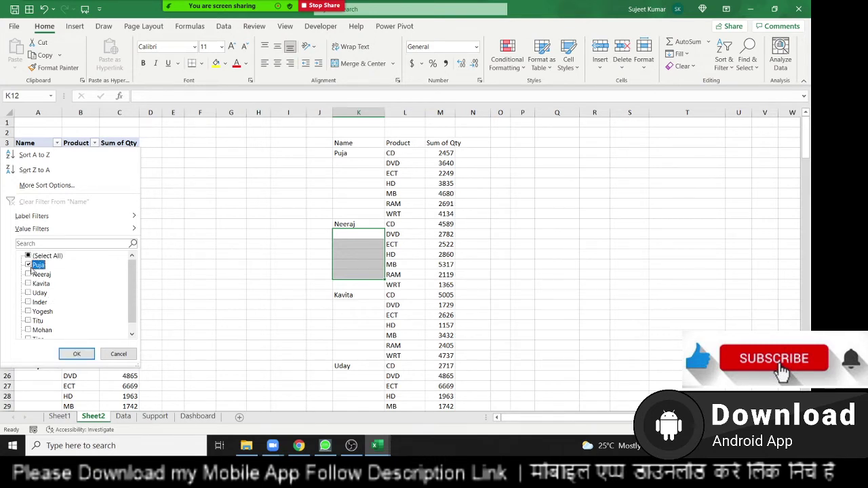
{"action": "left_click", "coordinate": [65, 357]}
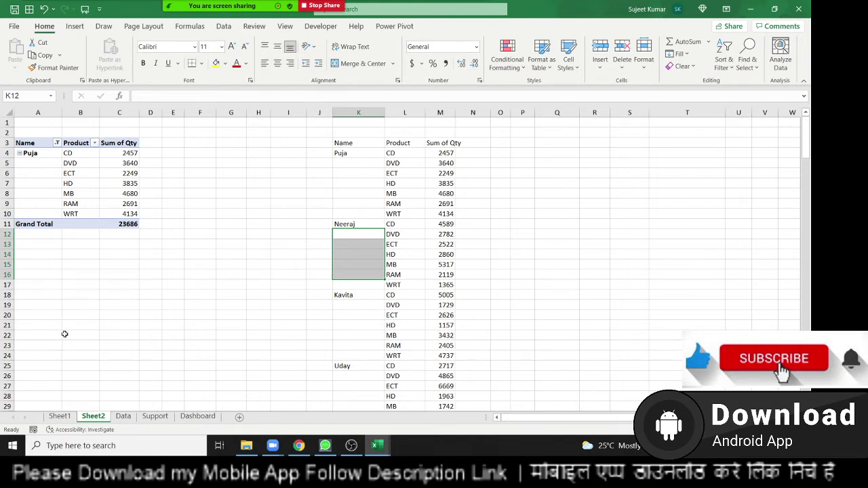
{"action": "left_click", "coordinate": [56, 143]}
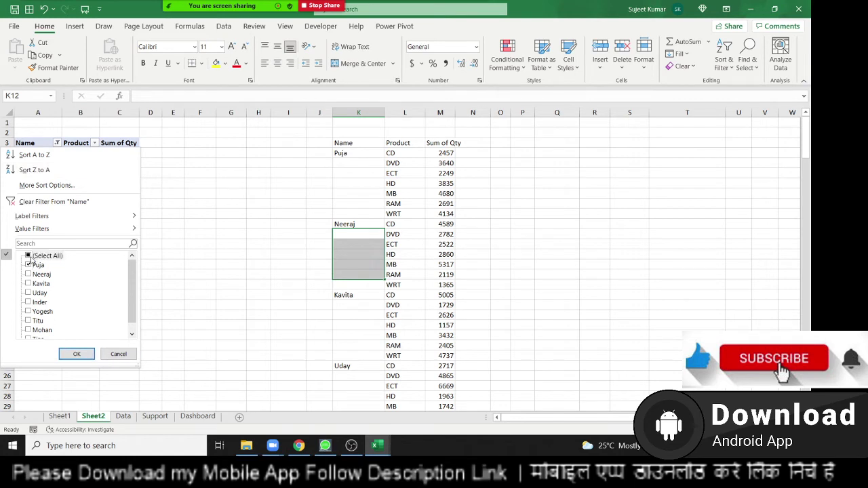
{"action": "left_click", "coordinate": [40, 256]}
{"action": "left_click", "coordinate": [76, 354]}
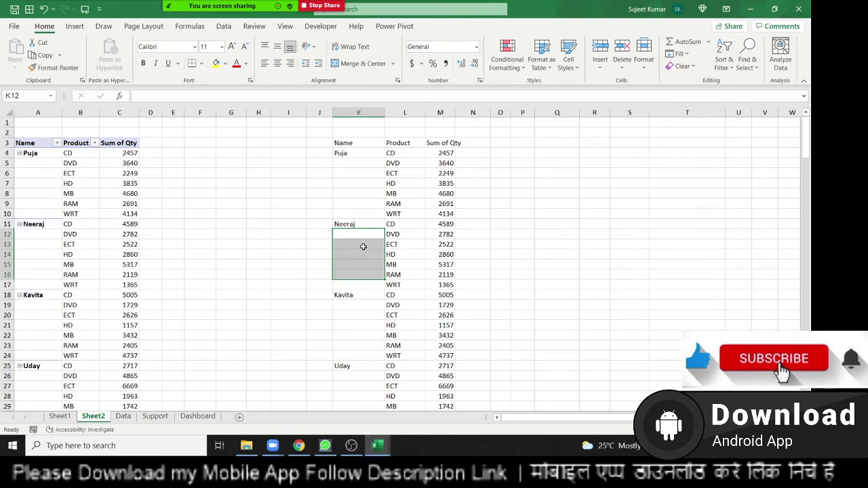
Fill Puja and Neeraj down into column K's blank cells, then undo both fills
{"action": "left_click_drag", "start_coordinate": [361, 233], "coordinate": [360, 283]}
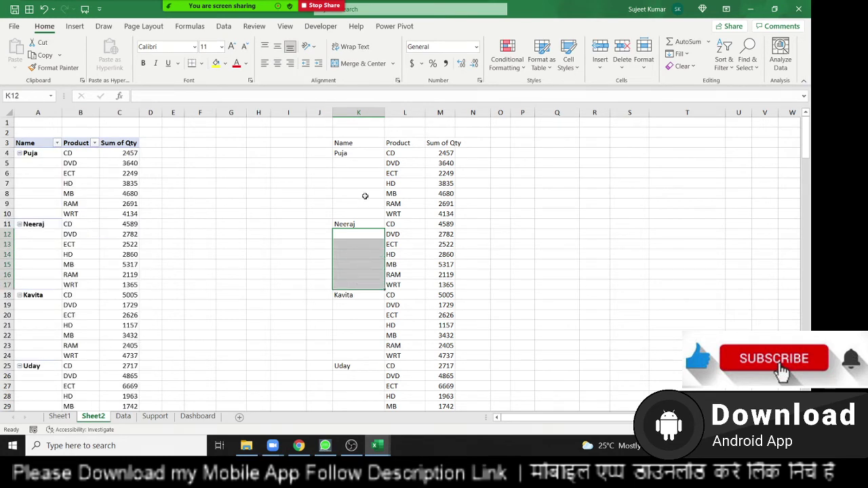
{"action": "left_click_drag", "start_coordinate": [353, 154], "coordinate": [350, 215]}
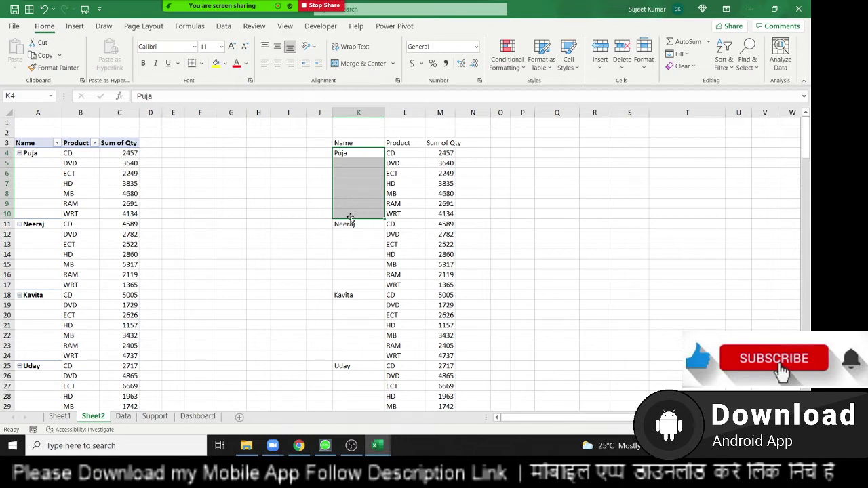
{"action": "key", "text": "ctrl+d"}
{"action": "left_click", "coordinate": [364, 226]}
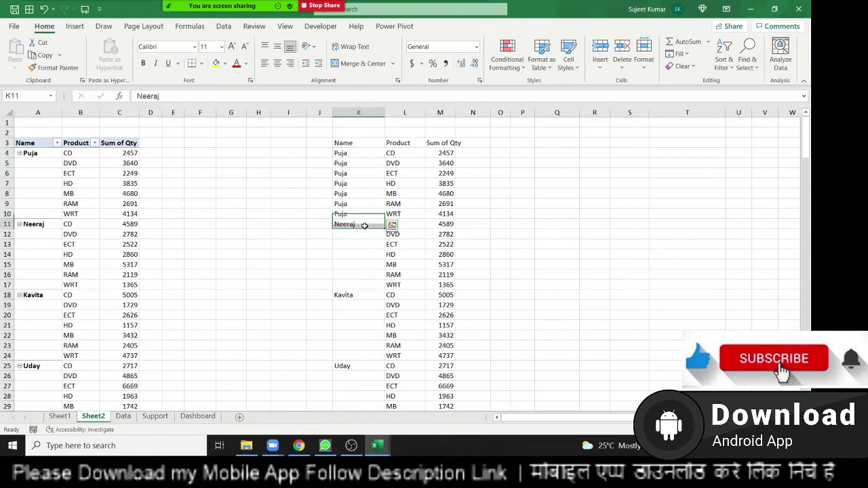
{"action": "left_click_drag", "start_coordinate": [364, 226], "coordinate": [352, 284]}
{"action": "key", "text": "ctrl+d"}
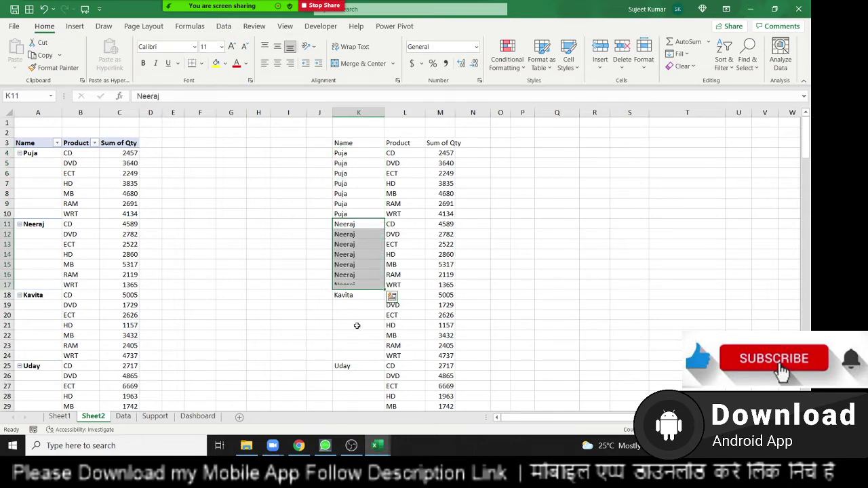
{"action": "key", "text": "ctrl+z"}
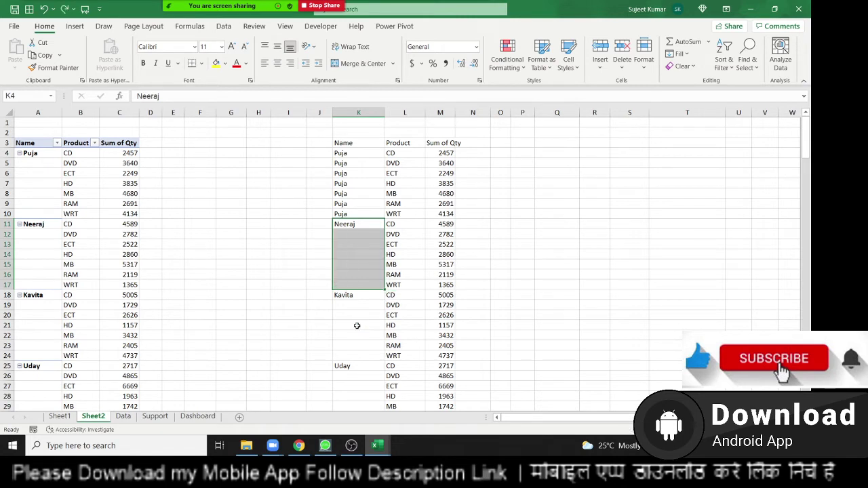
{"action": "key", "text": "ctrl+z"}
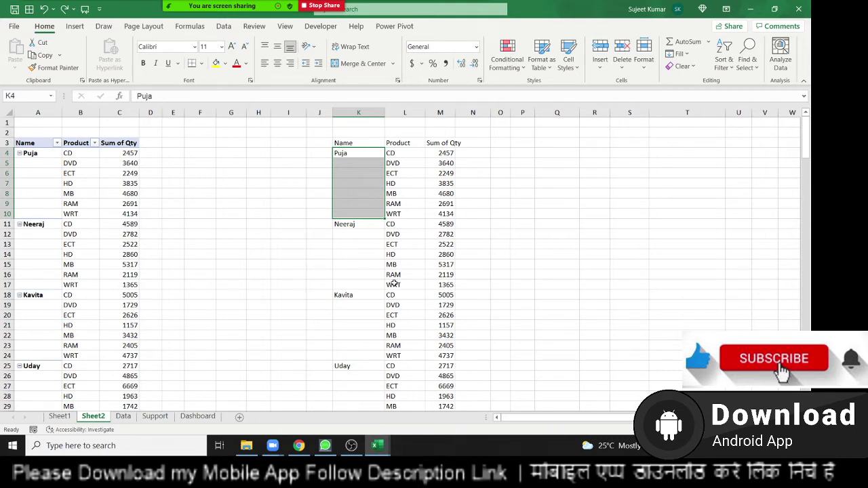
{"action": "left_click", "coordinate": [328, 246]}
{"action": "left_click_drag", "start_coordinate": [370, 232], "coordinate": [360, 355]}
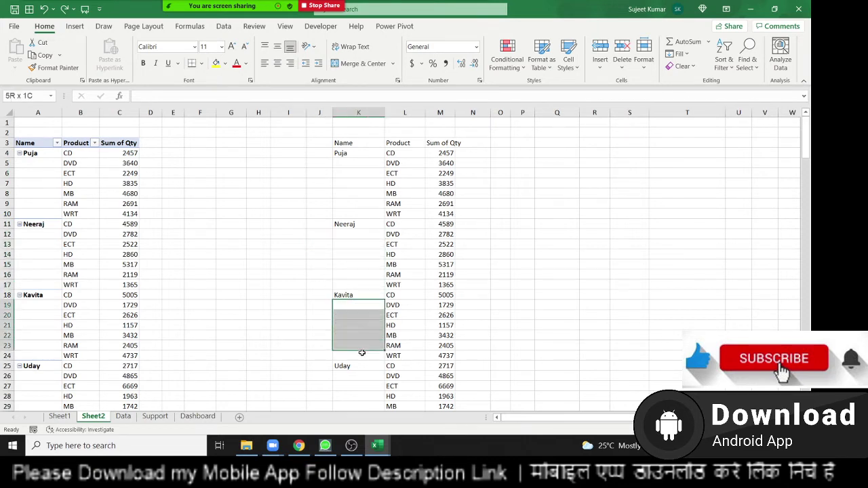
Set the pivot's report layout to repeat the name labels on every product row
{"action": "left_click", "coordinate": [77, 188]}
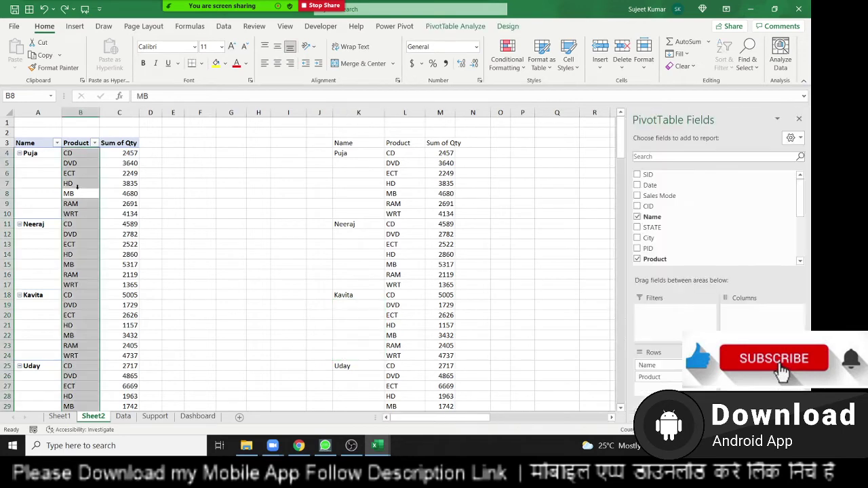
{"action": "left_click", "coordinate": [77, 184]}
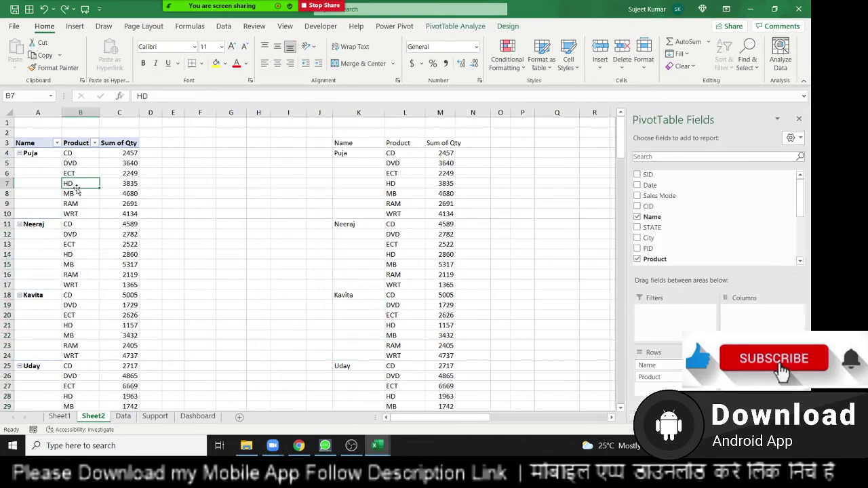
{"action": "left_click", "coordinate": [508, 27]}
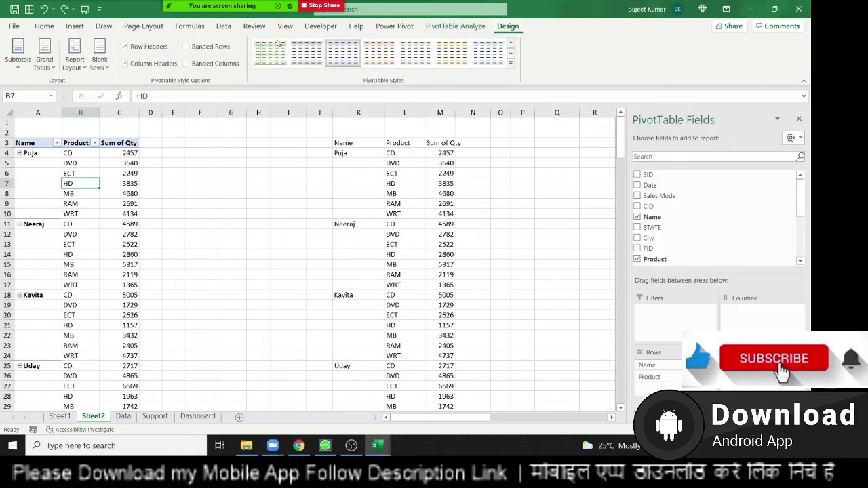
{"action": "left_click", "coordinate": [74, 56]}
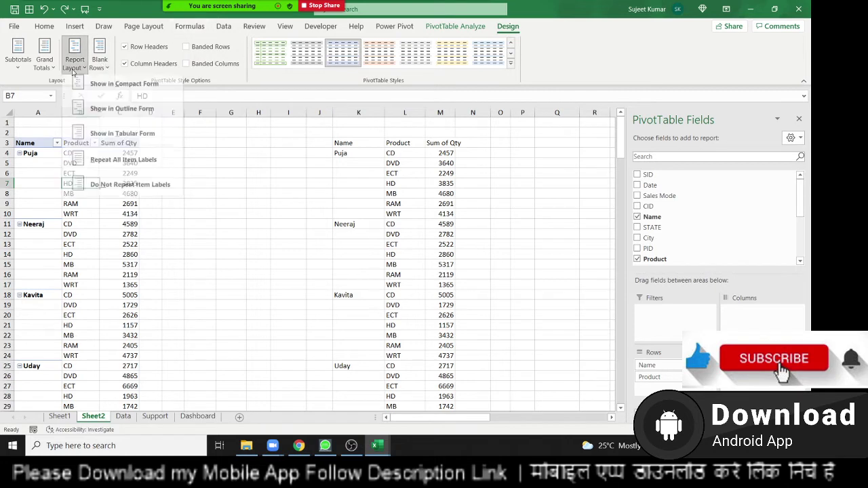
{"action": "left_click", "coordinate": [100, 167]}
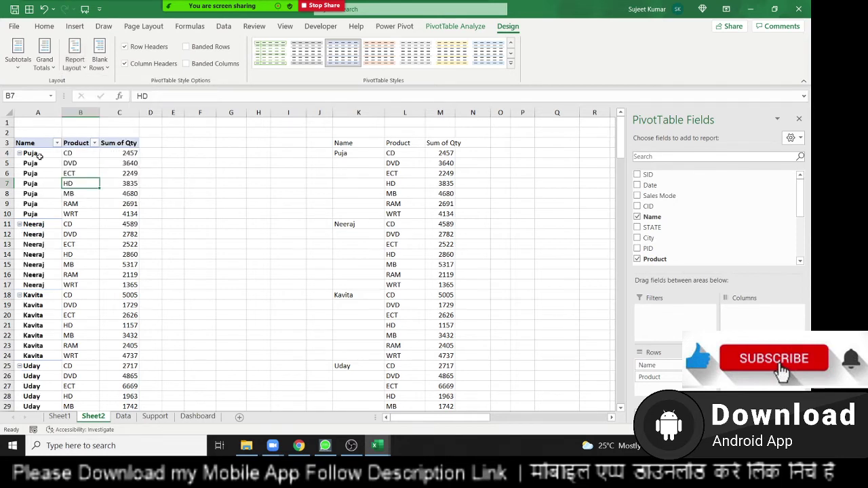
Select the repeated name cells where Puja meets Neeraj and open the Blank Rows options
{"action": "left_click_drag", "start_coordinate": [39, 155], "coordinate": [34, 241]}
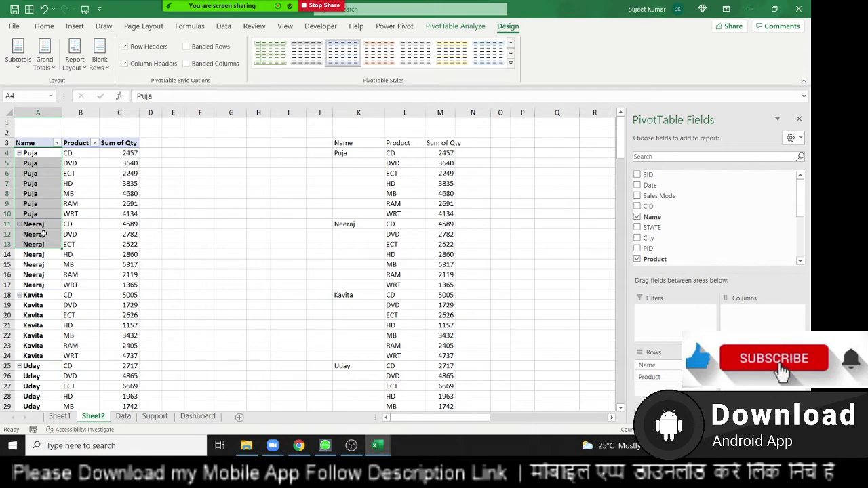
{"action": "left_click", "coordinate": [42, 234]}
{"action": "left_click_drag", "start_coordinate": [33, 212], "coordinate": [33, 224]}
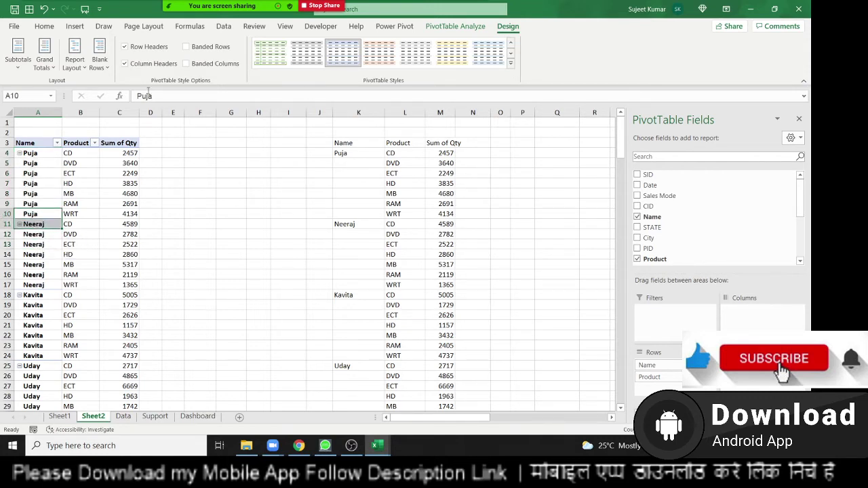
{"action": "left_click", "coordinate": [99, 59]}
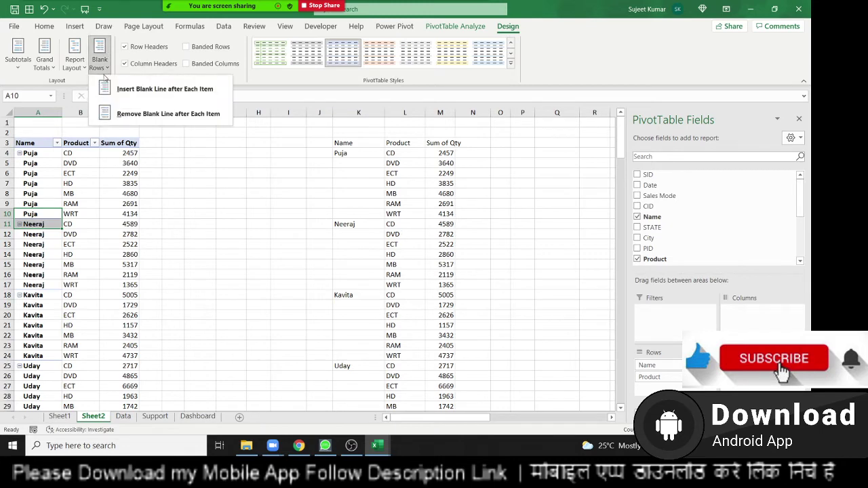
Insert a blank line after each name group and scroll through the result
{"action": "left_click", "coordinate": [122, 88]}
{"action": "left_click", "coordinate": [81, 234]}
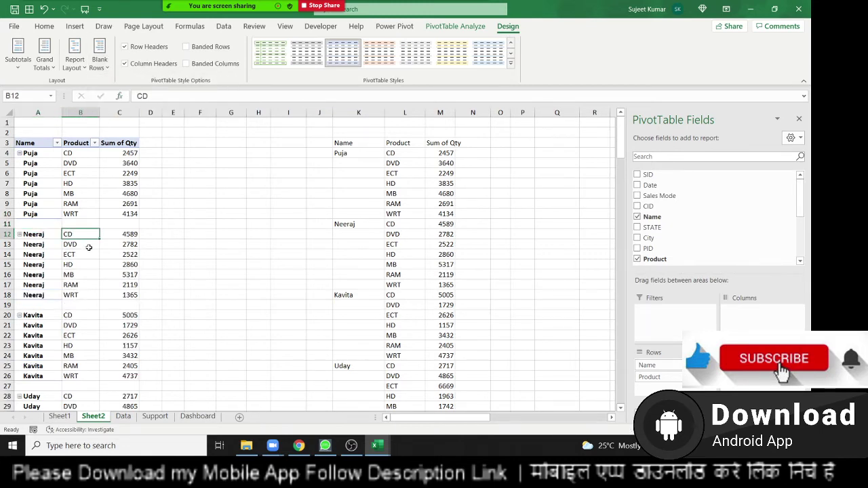
{"action": "scroll", "coordinate": [89, 248], "scroll_direction": "down", "scroll_amount": 4}
{"action": "scroll", "coordinate": [89, 248], "scroll_direction": "down", "scroll_amount": 3}
{"action": "scroll", "coordinate": [89, 247], "scroll_direction": "down", "scroll_amount": 1}
{"action": "scroll", "coordinate": [88, 248], "scroll_direction": "down", "scroll_amount": 3}
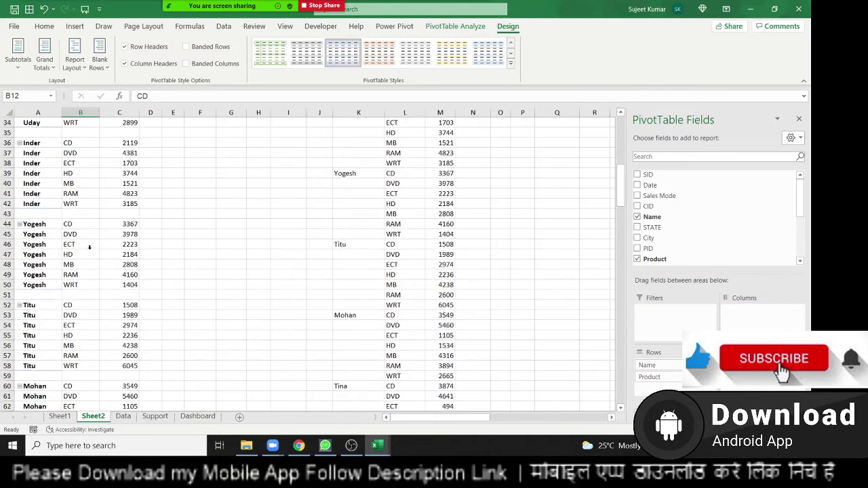
{"action": "scroll", "coordinate": [89, 247], "scroll_direction": "down", "scroll_amount": 4}
{"action": "scroll", "coordinate": [89, 248], "scroll_direction": "down", "scroll_amount": 4}
{"action": "scroll", "coordinate": [89, 248], "scroll_direction": "up", "scroll_amount": 1}
{"action": "scroll", "coordinate": [89, 248], "scroll_direction": "up", "scroll_amount": 12}
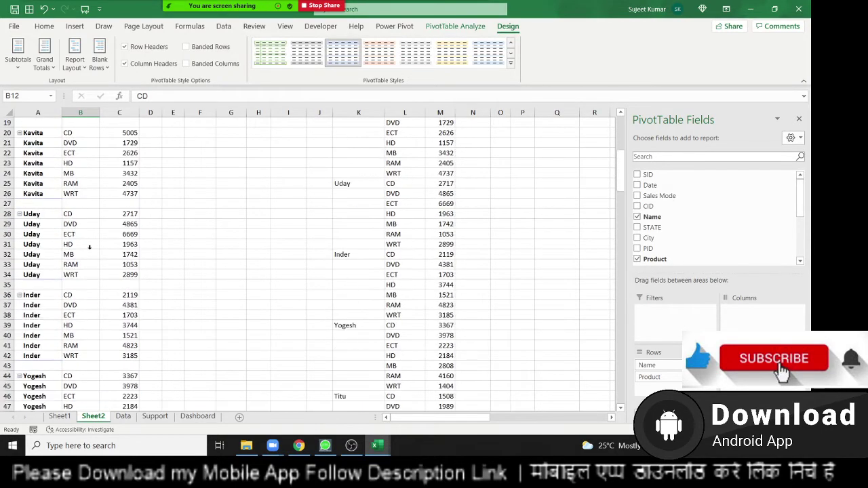
{"action": "scroll", "coordinate": [89, 248], "scroll_direction": "up", "scroll_amount": 6}
Remove the blank lines and switch the layout to Do Not Repeat Item Labels
{"action": "left_click", "coordinate": [100, 60]}
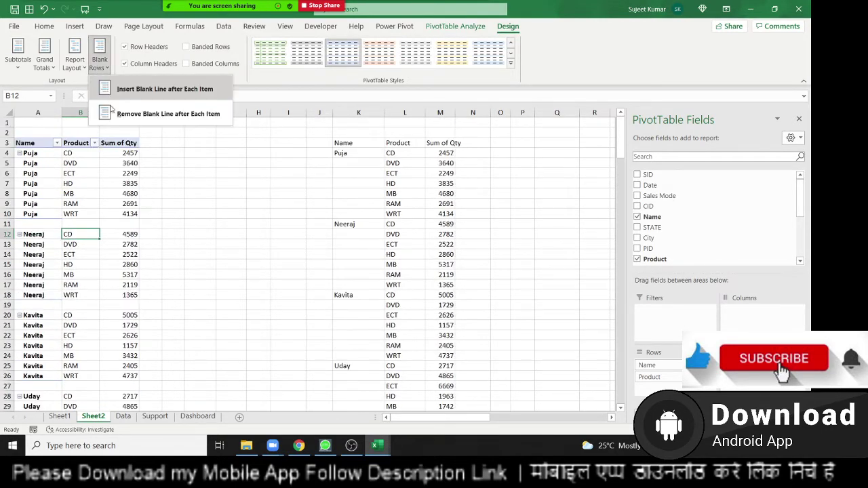
{"action": "left_click", "coordinate": [112, 113]}
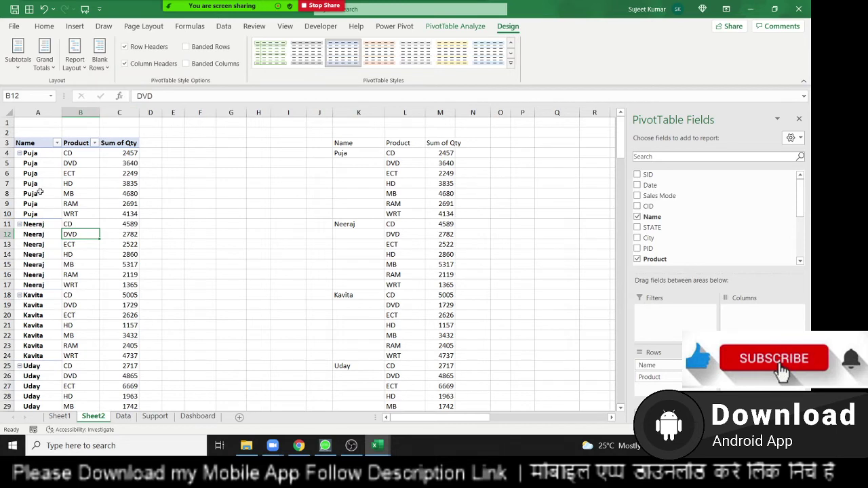
{"action": "left_click_drag", "start_coordinate": [42, 213], "coordinate": [46, 155]}
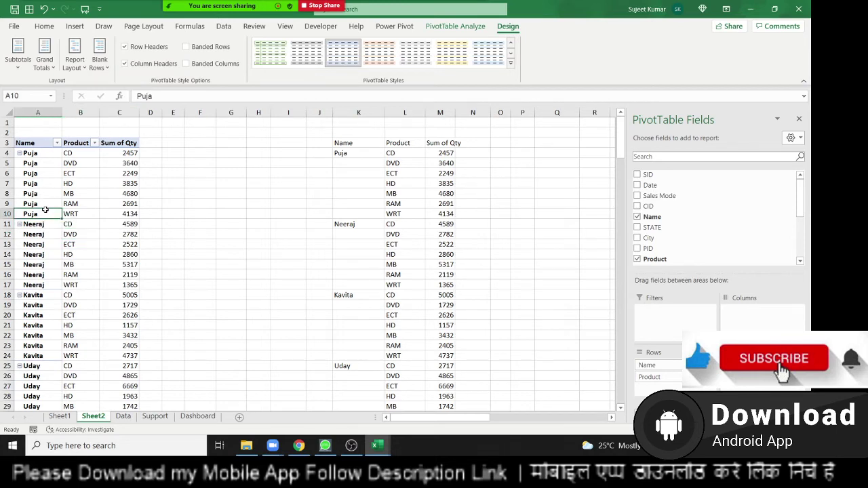
{"action": "left_click", "coordinate": [75, 58]}
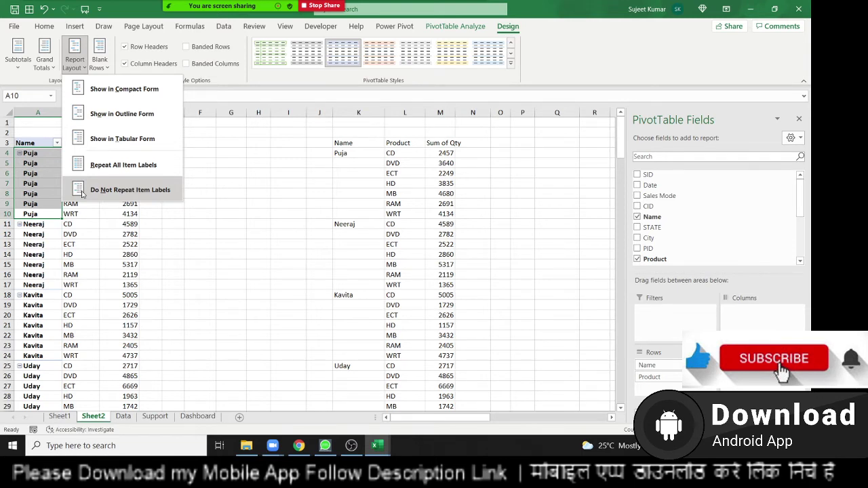
{"action": "left_click", "coordinate": [82, 194]}
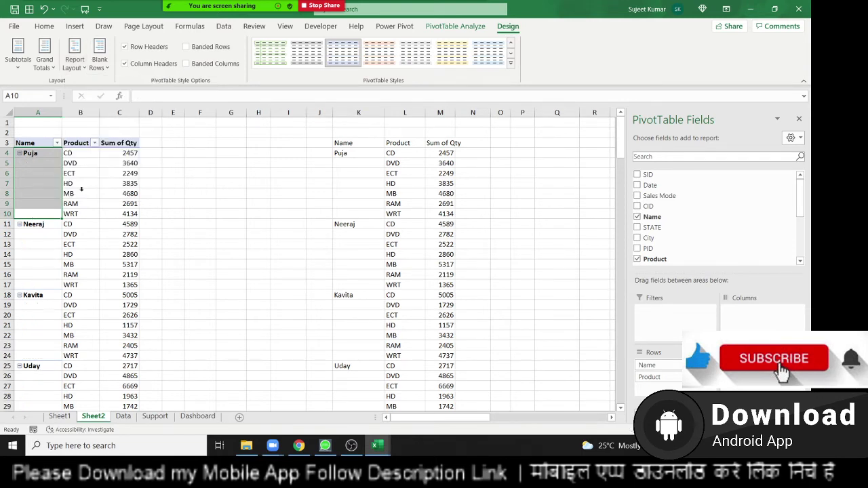
{"action": "left_click", "coordinate": [81, 190]}
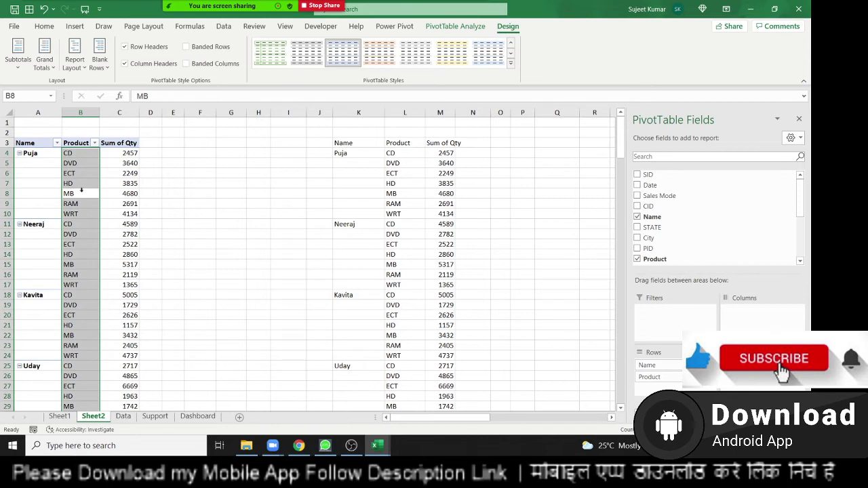
Select Puja's K4:K10 in the copy, then try merging pivot cells A4:A10 and dismiss the warning
{"action": "left_click_drag", "start_coordinate": [55, 154], "coordinate": [53, 211]}
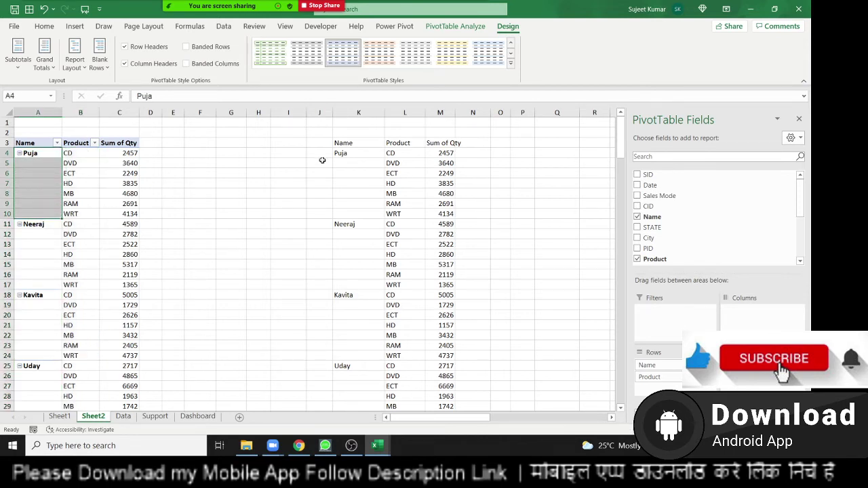
{"action": "left_click_drag", "start_coordinate": [346, 154], "coordinate": [348, 212]}
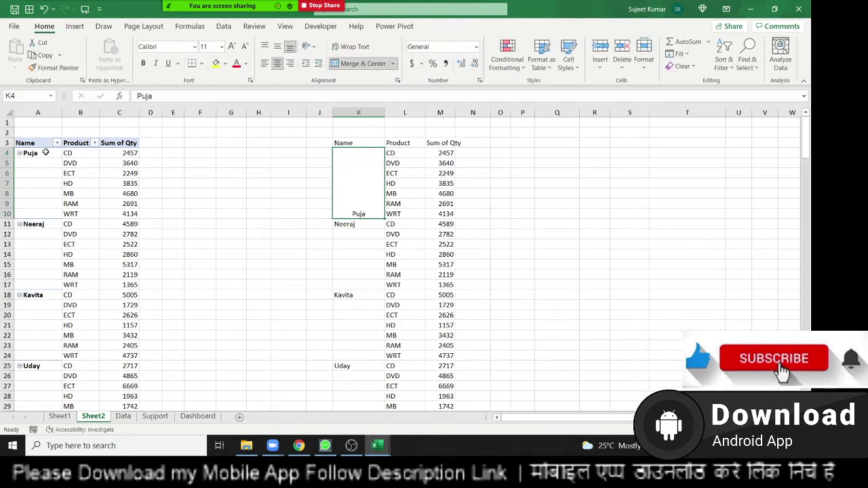
{"action": "left_click", "coordinate": [47, 192]}
{"action": "left_click", "coordinate": [44, 156]}
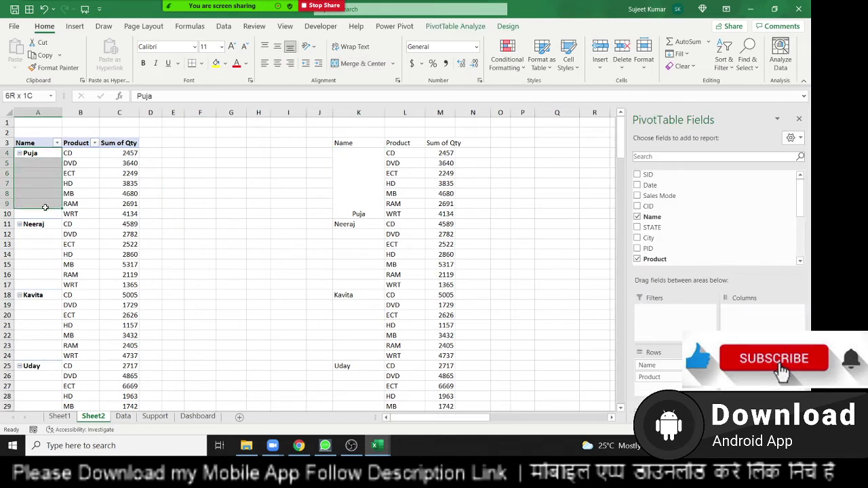
{"action": "left_click_drag", "start_coordinate": [45, 156], "coordinate": [42, 213]}
{"action": "left_click", "coordinate": [358, 65]}
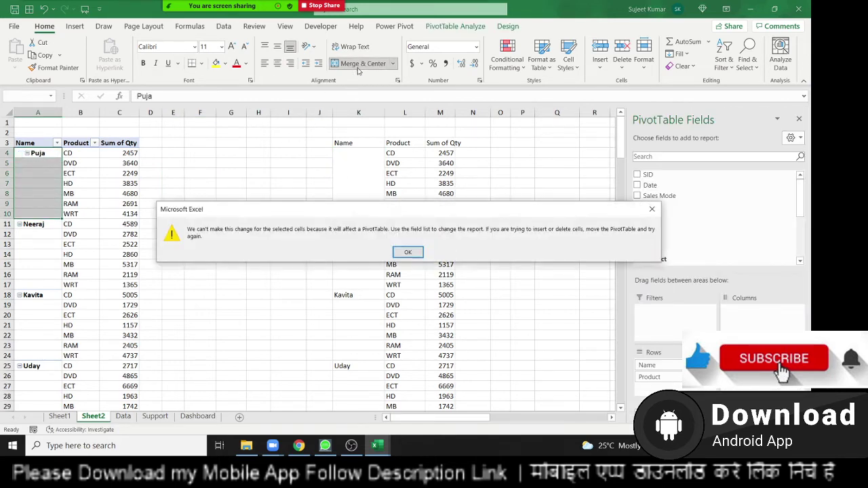
{"action": "left_click", "coordinate": [408, 255]}
Turn on Merge and center cells with labels in the PivotTable Options
{"action": "left_click", "coordinate": [129, 173]}
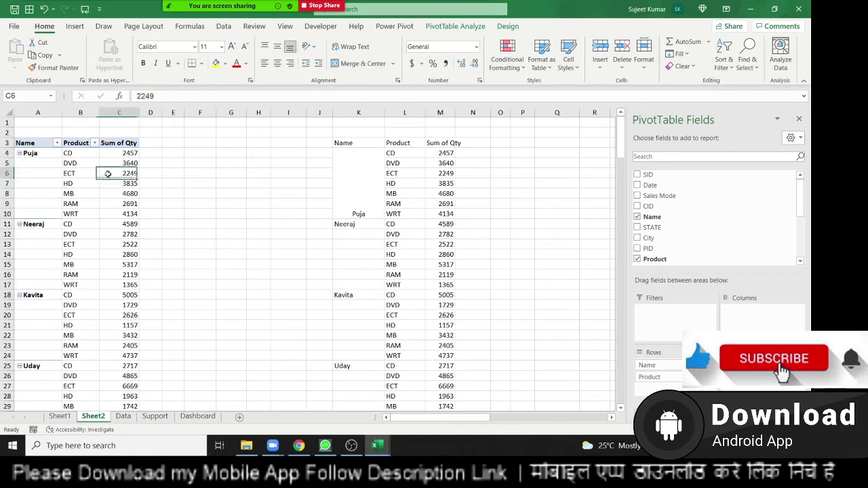
{"action": "right_click", "coordinate": [129, 174]}
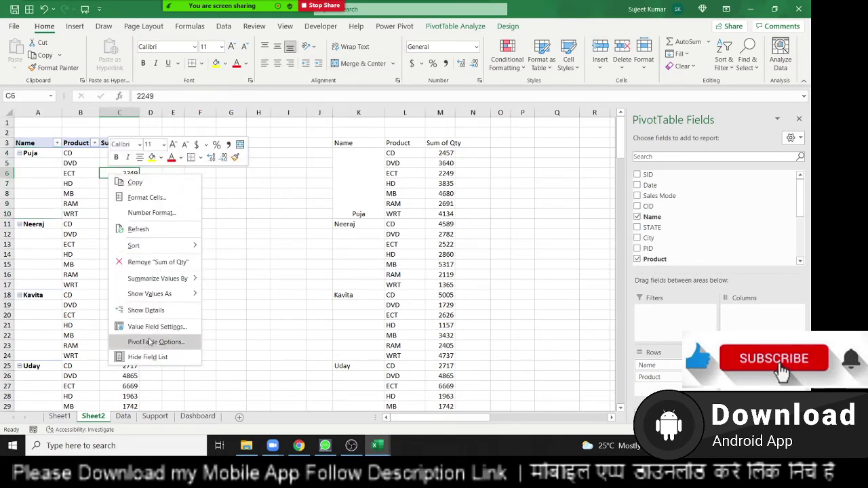
{"action": "left_click", "coordinate": [155, 341]}
{"action": "left_click_drag", "start_coordinate": [153, 166], "coordinate": [360, 121]}
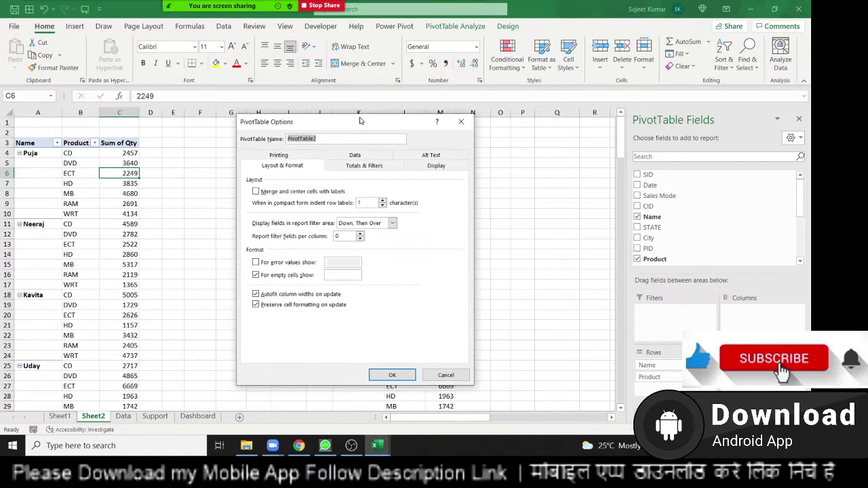
{"action": "left_click", "coordinate": [311, 191]}
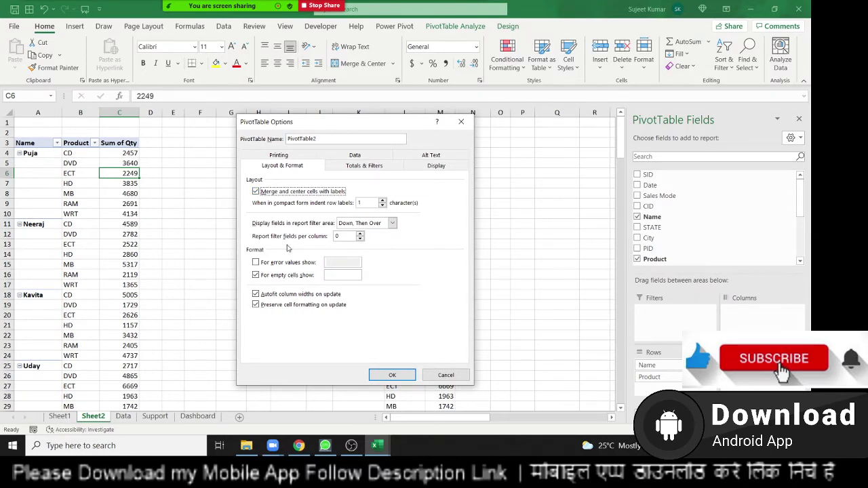
{"action": "left_click", "coordinate": [376, 373]}
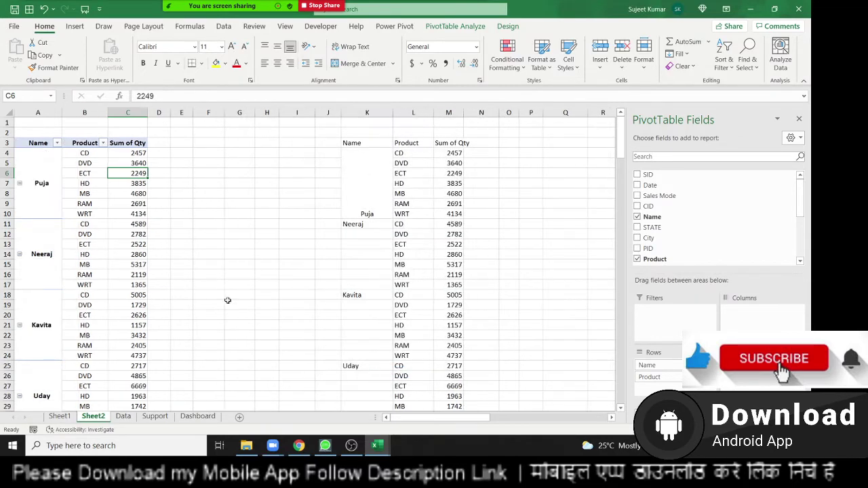
Check the merged Puja, Neeraj, Kavita and Uday name cells, then open and close the participants list
{"action": "left_click", "coordinate": [41, 199]}
{"action": "left_click", "coordinate": [41, 252]}
{"action": "left_click", "coordinate": [48, 308]}
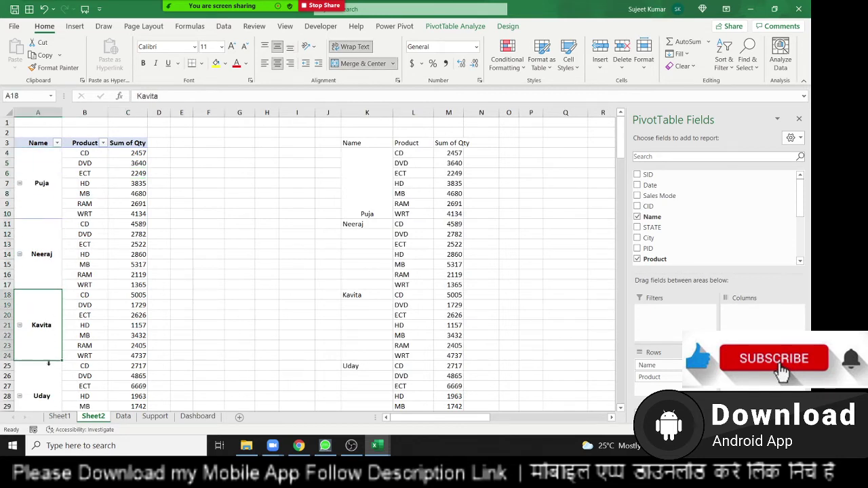
{"action": "left_click", "coordinate": [49, 372]}
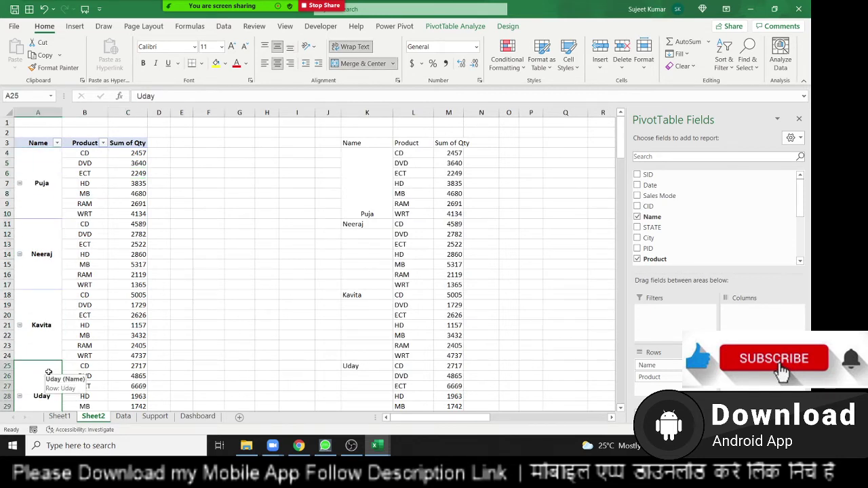
{"action": "left_click", "coordinate": [212, 15]}
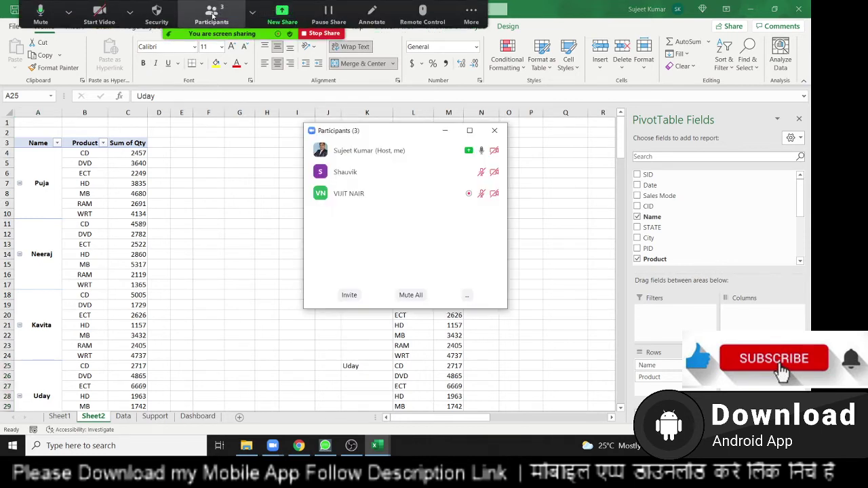
{"action": "left_click", "coordinate": [499, 130]}
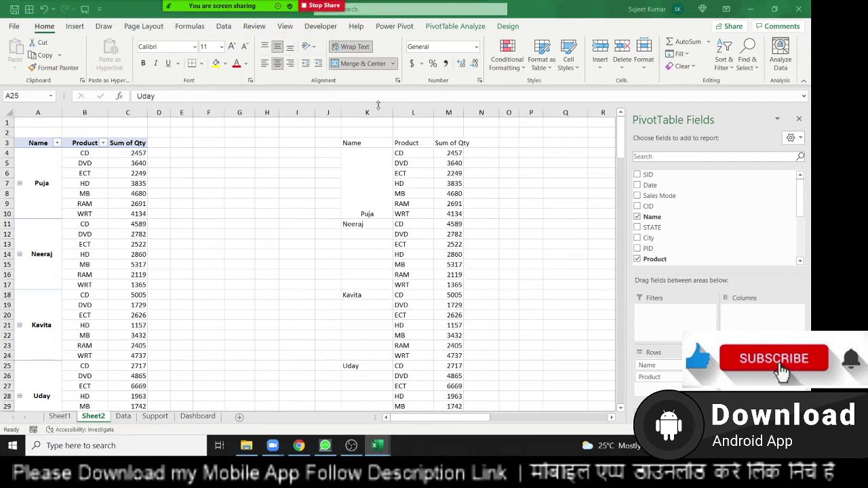
{"action": "left_click_drag", "start_coordinate": [371, 113], "coordinate": [448, 113]}
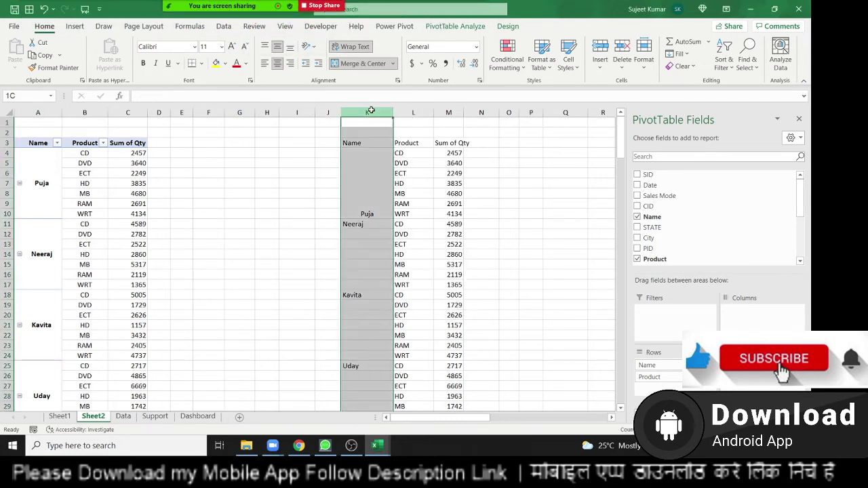
{"action": "right_click", "coordinate": [432, 113]}
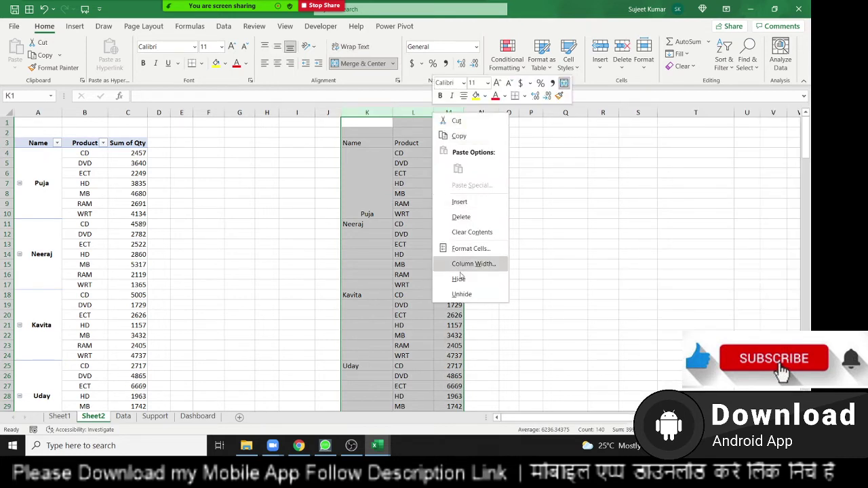
{"action": "left_click", "coordinate": [457, 216]}
{"action": "left_click", "coordinate": [96, 173]}
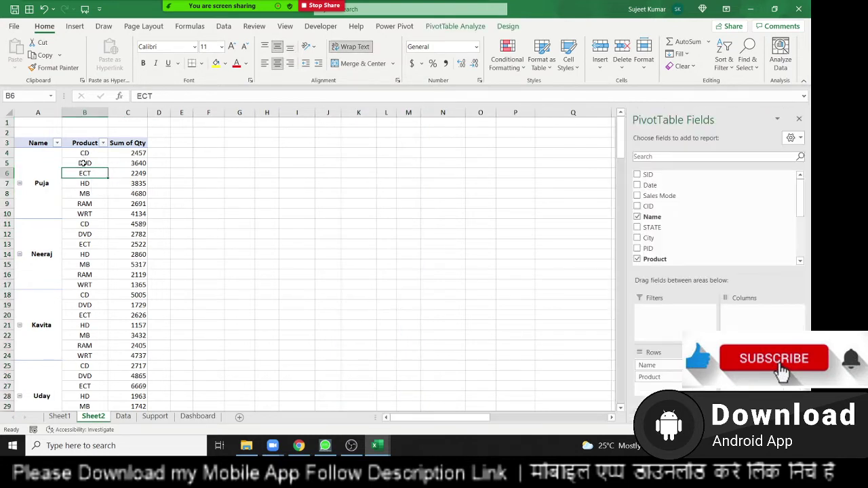
{"action": "left_click", "coordinate": [82, 162]}
{"action": "left_click", "coordinate": [84, 154]}
{"action": "left_click", "coordinate": [91, 173]}
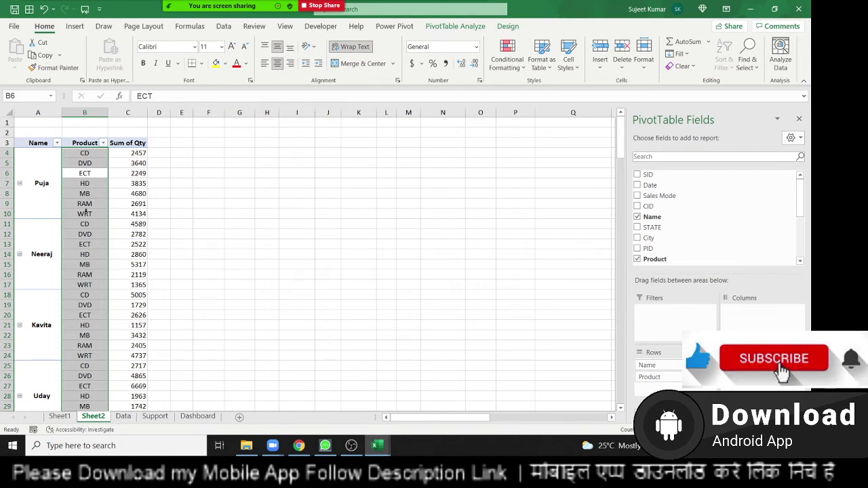
{"action": "left_click", "coordinate": [73, 221]}
{"action": "left_click", "coordinate": [84, 194]}
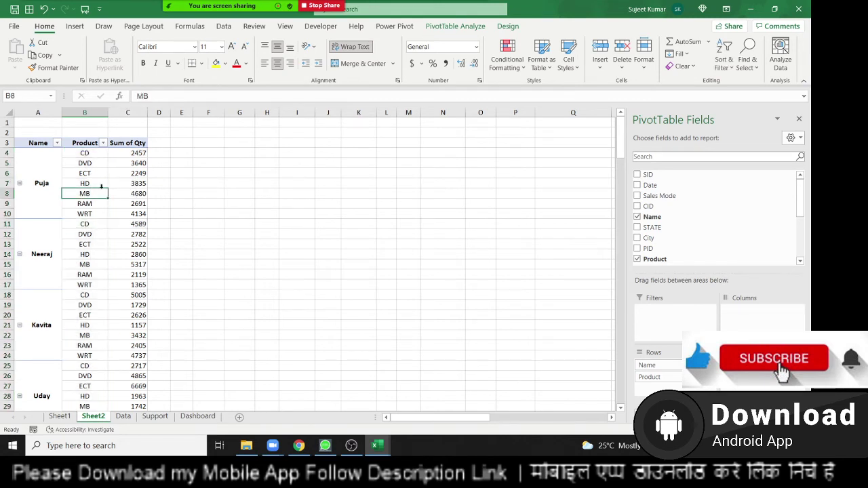
{"action": "left_click", "coordinate": [121, 194]}
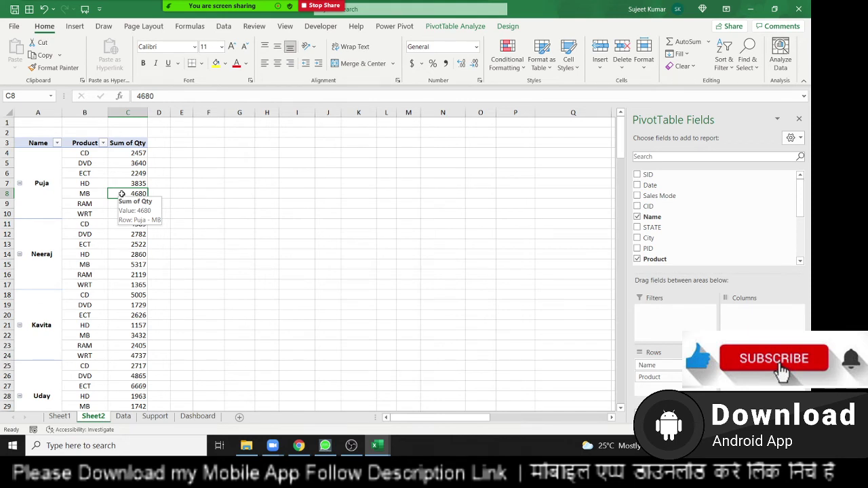
{"action": "double_click", "coordinate": [122, 193]}
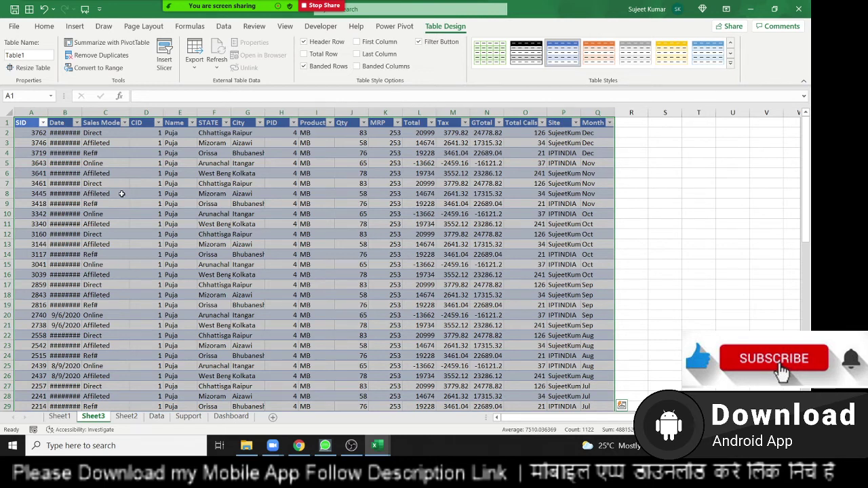
{"action": "left_click", "coordinate": [152, 214]}
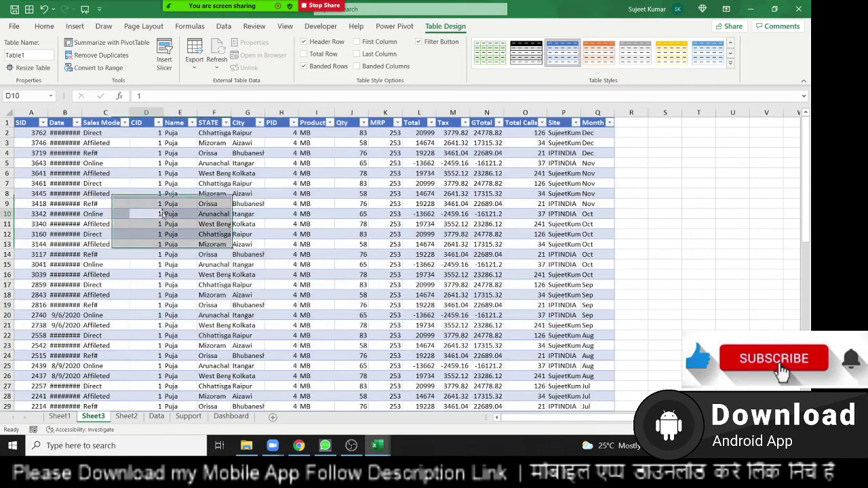
{"action": "right_click", "coordinate": [102, 418]}
{"action": "left_click", "coordinate": [131, 284]}
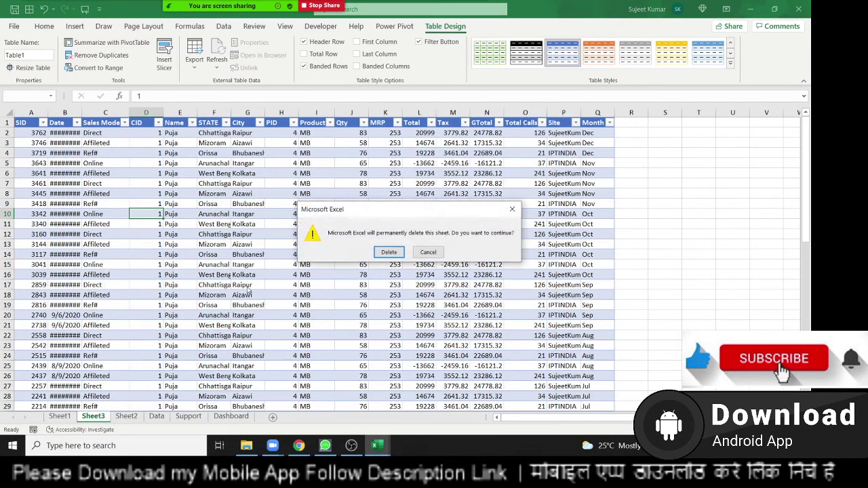
{"action": "left_click", "coordinate": [391, 253]}
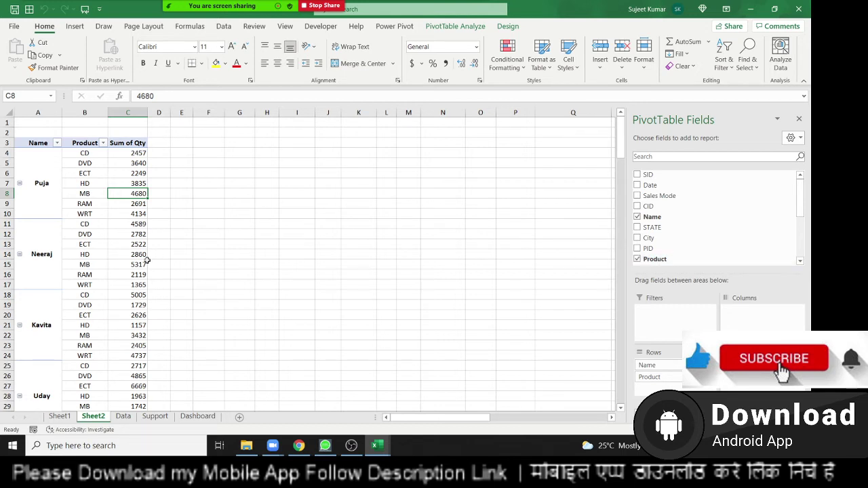
Add Site as a report filter and set it to IPTINDIA
{"action": "scroll", "coordinate": [670, 255], "scroll_direction": "down", "scroll_amount": 1}
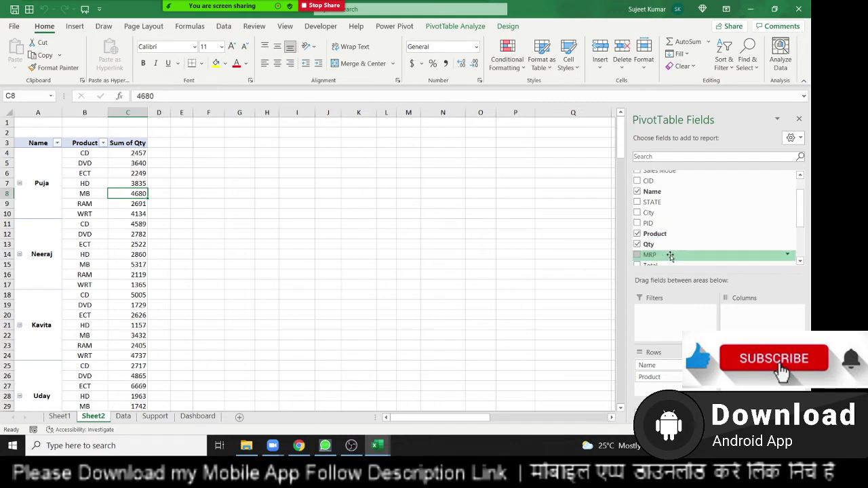
{"action": "scroll", "coordinate": [669, 256], "scroll_direction": "down", "scroll_amount": 2}
{"action": "left_click_drag", "start_coordinate": [649, 234], "coordinate": [682, 315]}
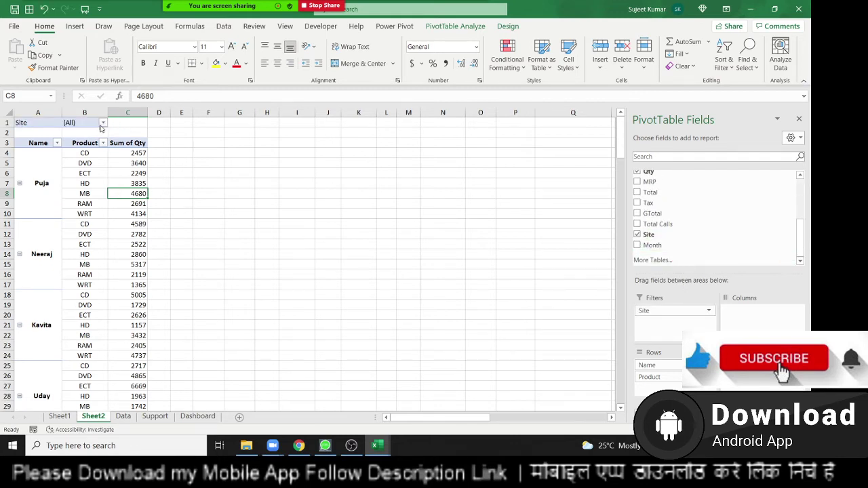
{"action": "left_click", "coordinate": [102, 124]}
{"action": "left_click", "coordinate": [32, 156]}
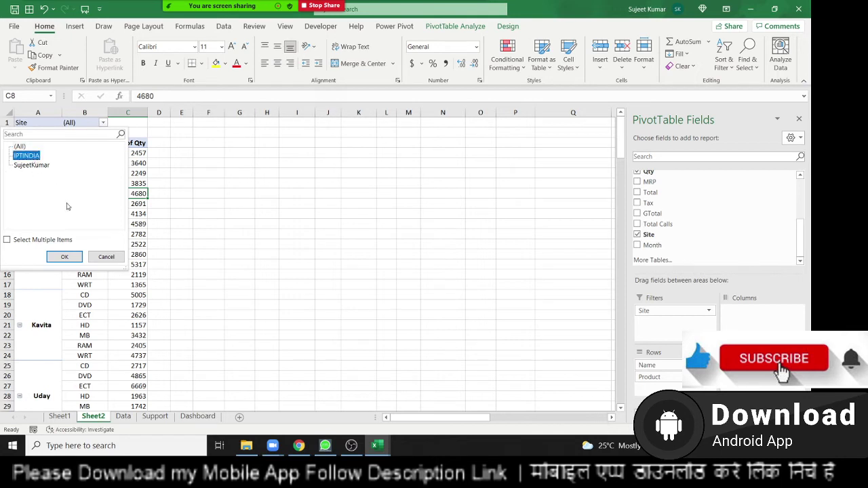
{"action": "left_click", "coordinate": [65, 257]}
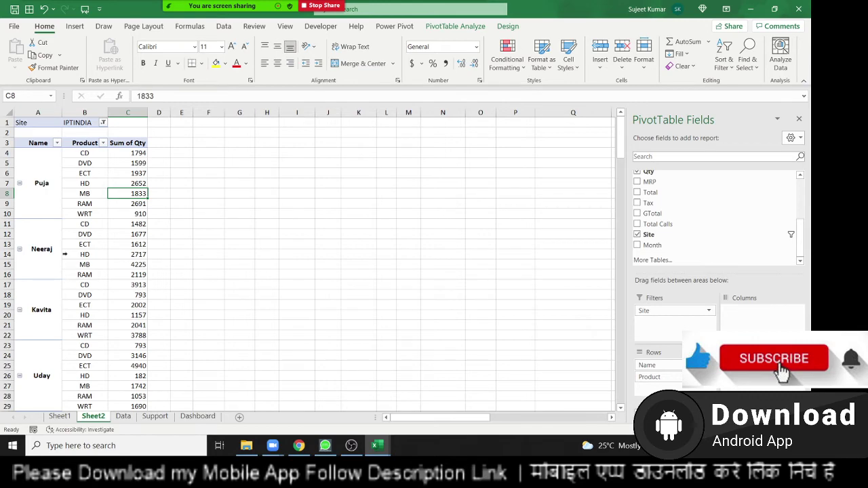
Scroll through the filtered pivot to review the updated totals, e.g. Puja's MB at 1833
{"action": "scroll", "coordinate": [65, 254], "scroll_direction": "down", "scroll_amount": 3}
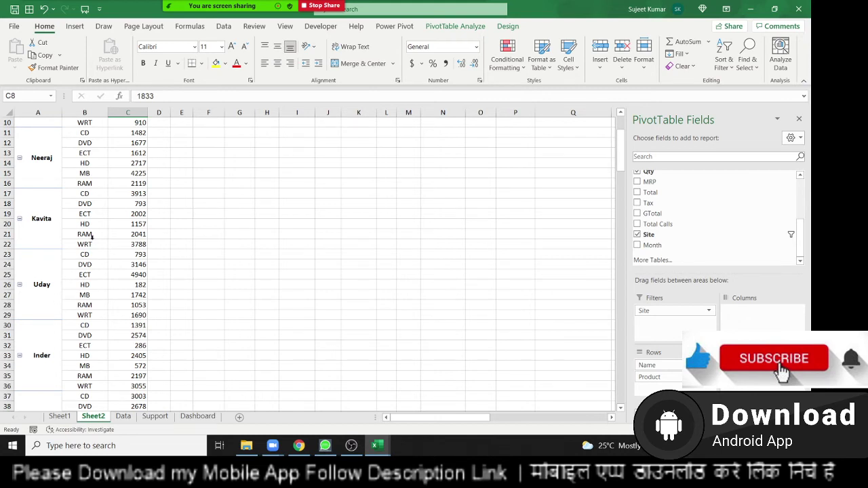
{"action": "scroll", "coordinate": [73, 344], "scroll_direction": "up", "scroll_amount": 1}
{"action": "scroll", "coordinate": [80, 329], "scroll_direction": "up", "scroll_amount": 2}
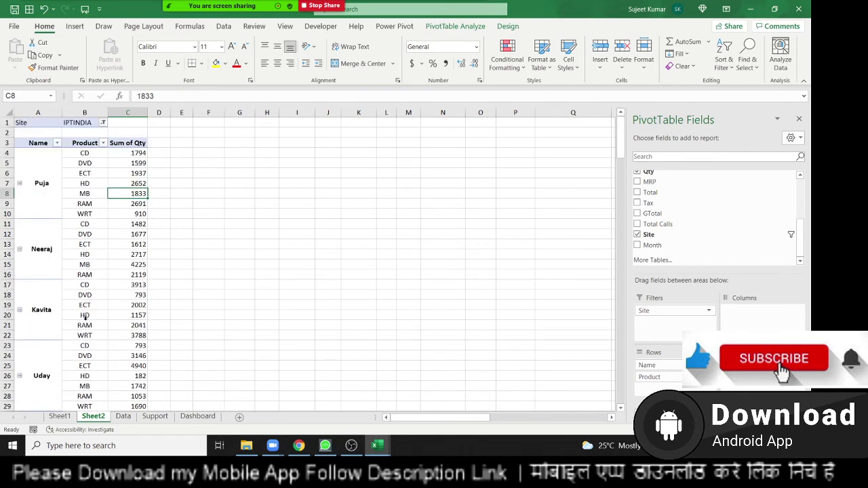
{"action": "scroll", "coordinate": [88, 319], "scroll_direction": "down", "scroll_amount": 5}
{"action": "scroll", "coordinate": [95, 322], "scroll_direction": "down", "scroll_amount": 5}
{"action": "scroll", "coordinate": [105, 325], "scroll_direction": "down", "scroll_amount": 11}
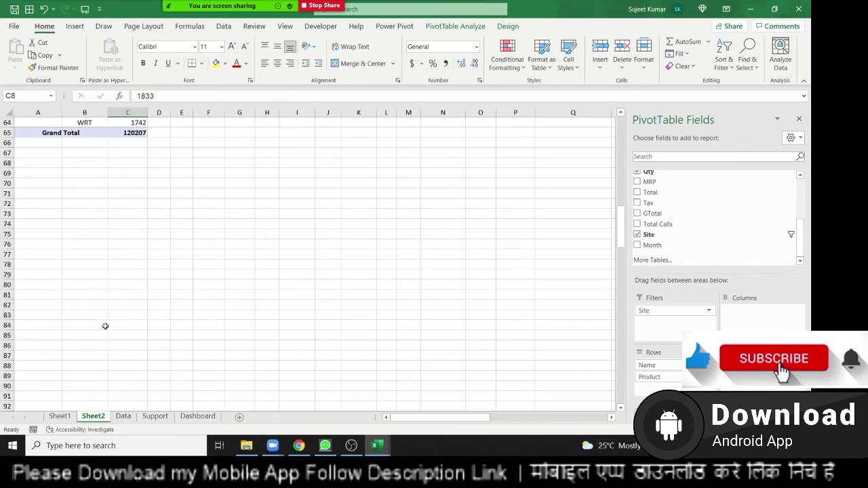
{"action": "scroll", "coordinate": [105, 326], "scroll_direction": "up", "scroll_amount": 6}
{"action": "scroll", "coordinate": [105, 326], "scroll_direction": "up", "scroll_amount": 12}
{"action": "scroll", "coordinate": [105, 326], "scroll_direction": "up", "scroll_amount": 3}
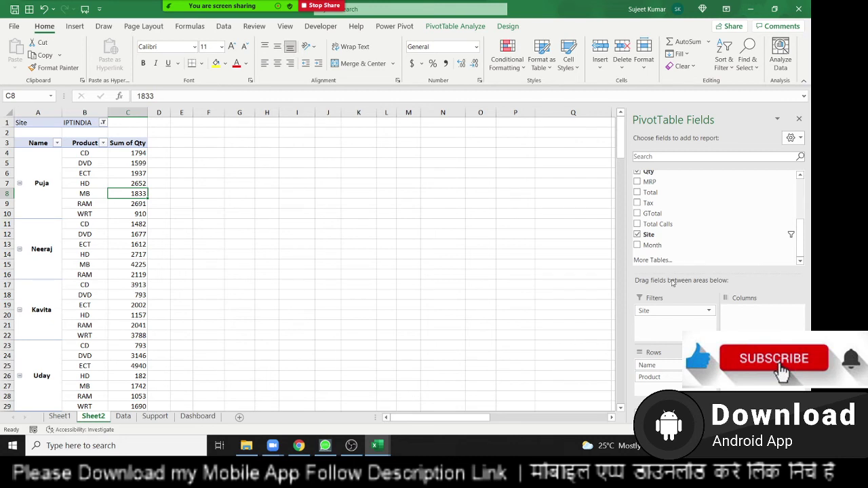
Add City as a row under Product and turn off the Product subtotals
{"action": "scroll", "coordinate": [710, 217], "scroll_direction": "up", "scroll_amount": 2}
{"action": "scroll", "coordinate": [711, 217], "scroll_direction": "up", "scroll_amount": 2}
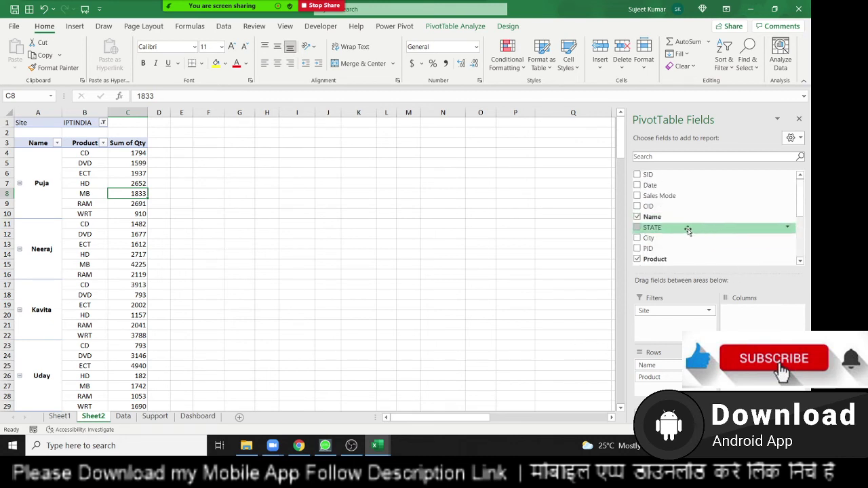
{"action": "scroll", "coordinate": [687, 231], "scroll_direction": "down", "scroll_amount": 1}
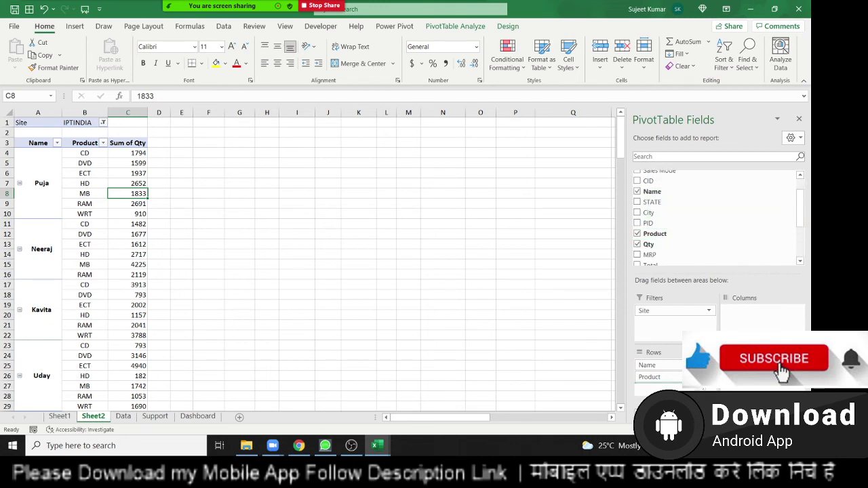
{"action": "left_click_drag", "start_coordinate": [687, 231], "coordinate": [698, 390]}
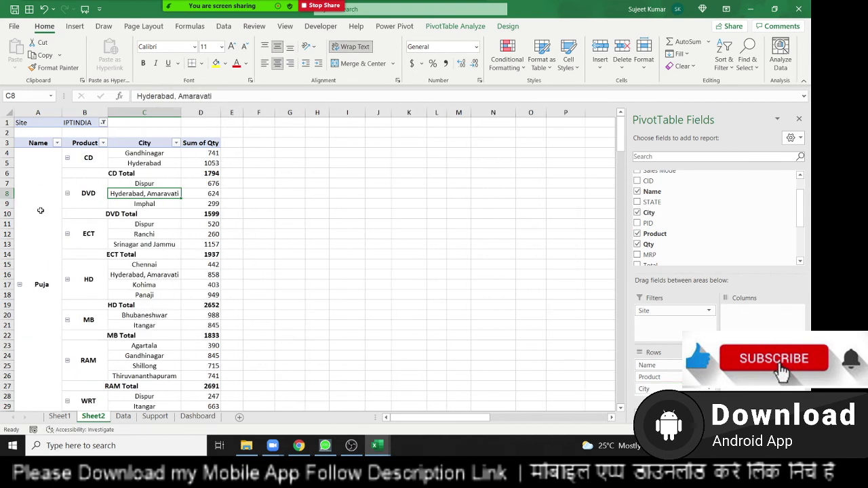
{"action": "left_click", "coordinate": [40, 211]}
{"action": "left_click", "coordinate": [130, 155]}
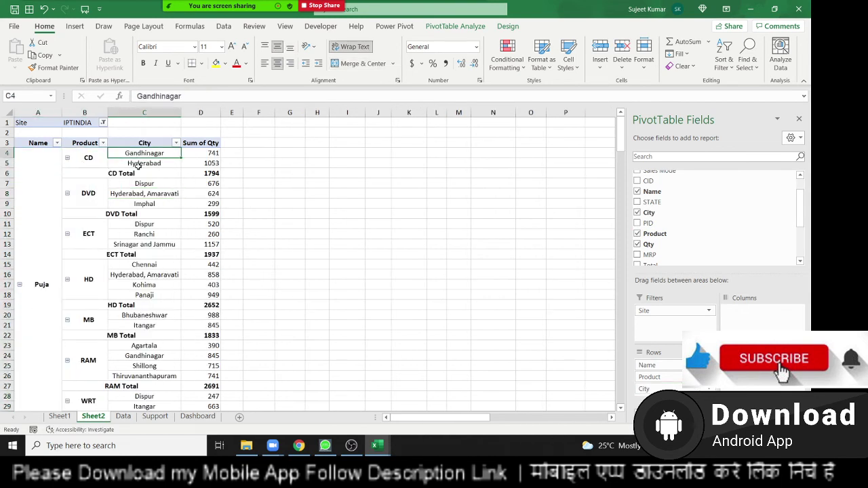
{"action": "left_click", "coordinate": [133, 174]}
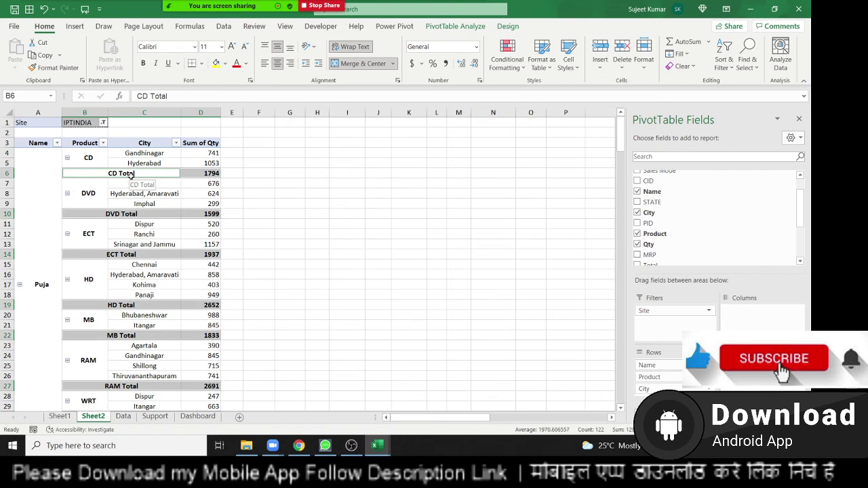
{"action": "right_click", "coordinate": [133, 175]}
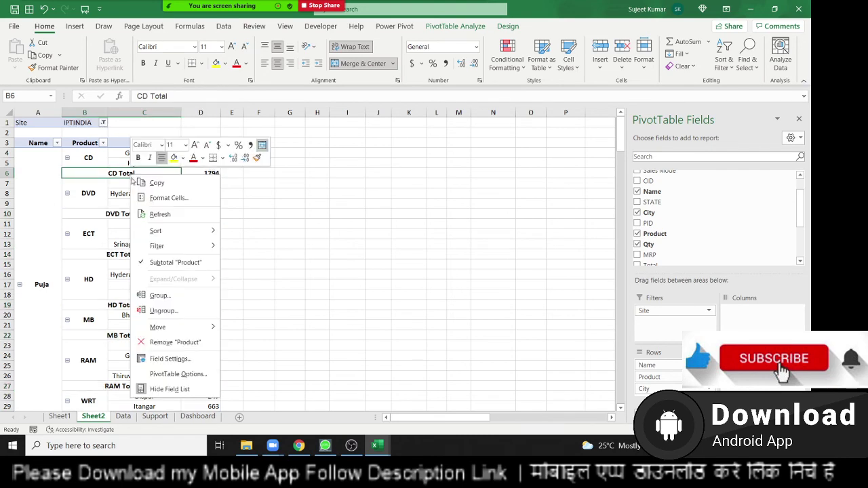
{"action": "left_click", "coordinate": [167, 261]}
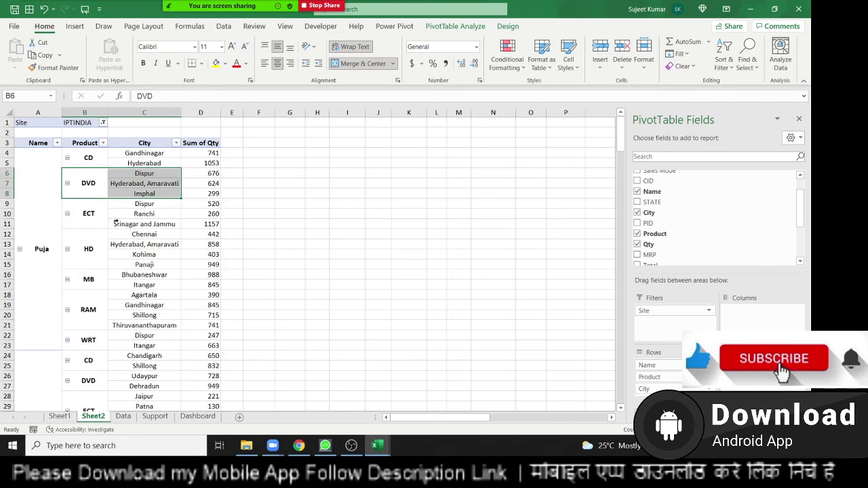
Add MRP as a value and open its Value Field Settings
{"action": "left_click", "coordinate": [138, 224]}
{"action": "left_click", "coordinate": [135, 259]}
{"action": "left_click", "coordinate": [139, 291]}
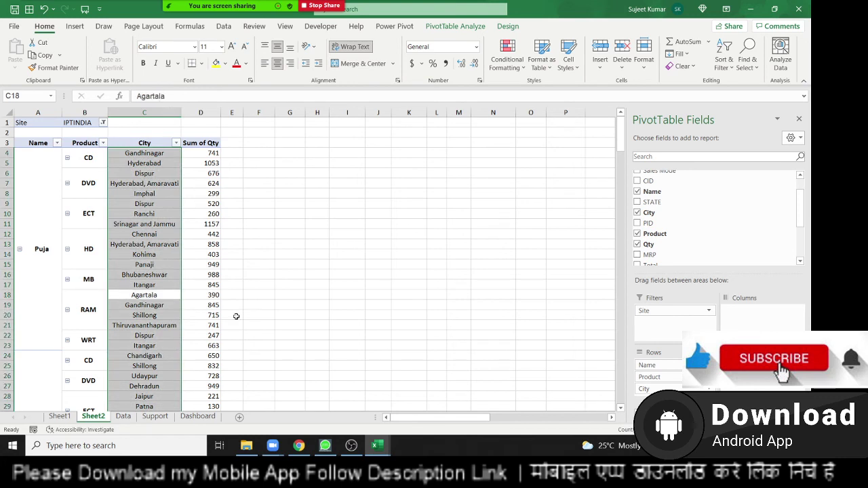
{"action": "left_click", "coordinate": [651, 255]}
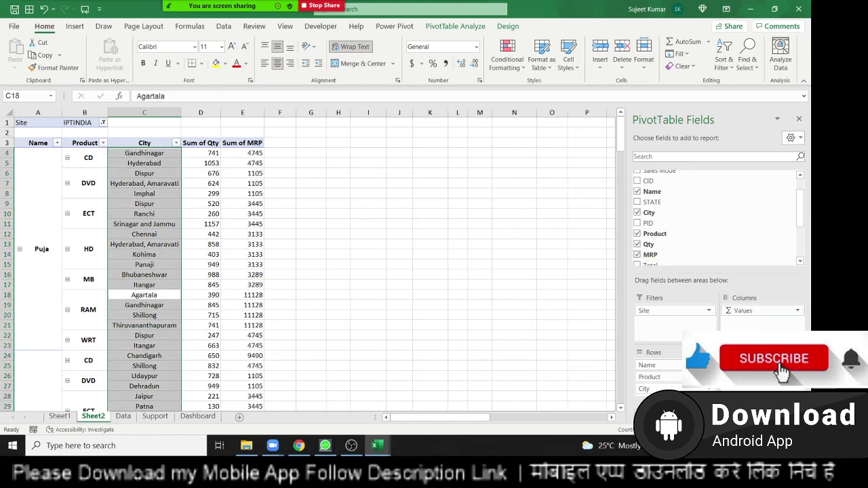
{"action": "left_click", "coordinate": [759, 377]}
{"action": "left_click", "coordinate": [759, 373]}
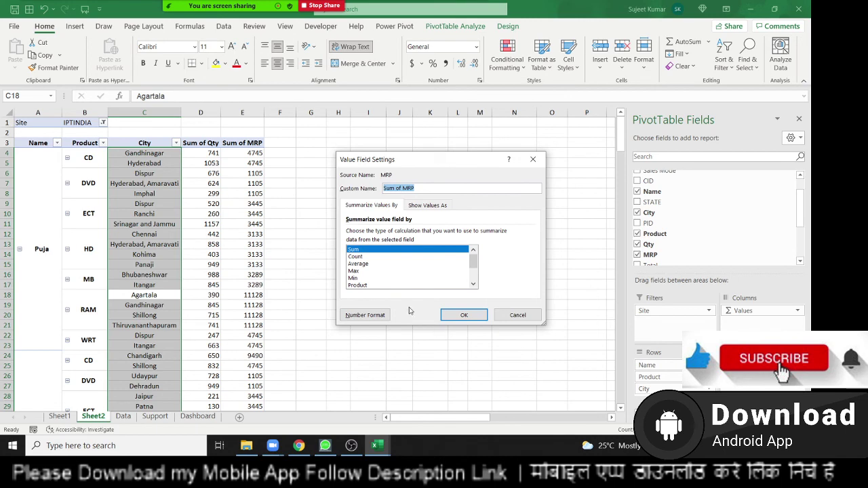
Switch the MRP value field to Average of MRP and check a resulting average in the pivot
{"action": "left_click", "coordinate": [359, 264]}
{"action": "left_click", "coordinate": [464, 315]}
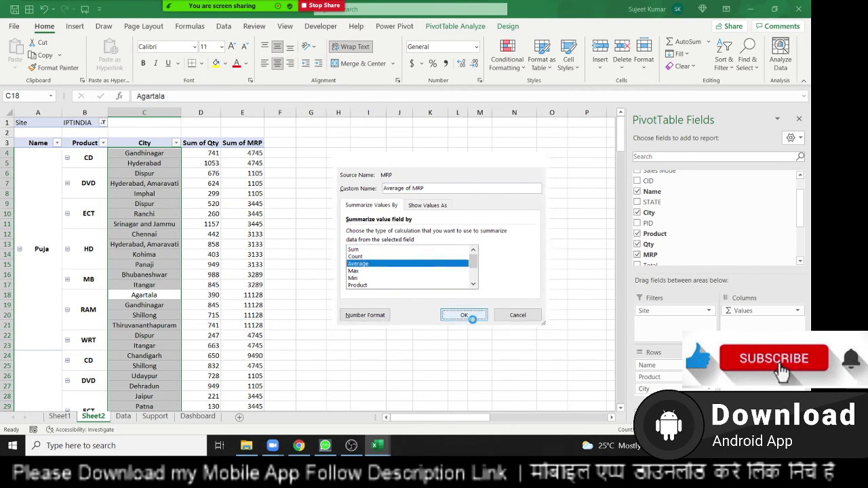
{"action": "left_click", "coordinate": [243, 274]}
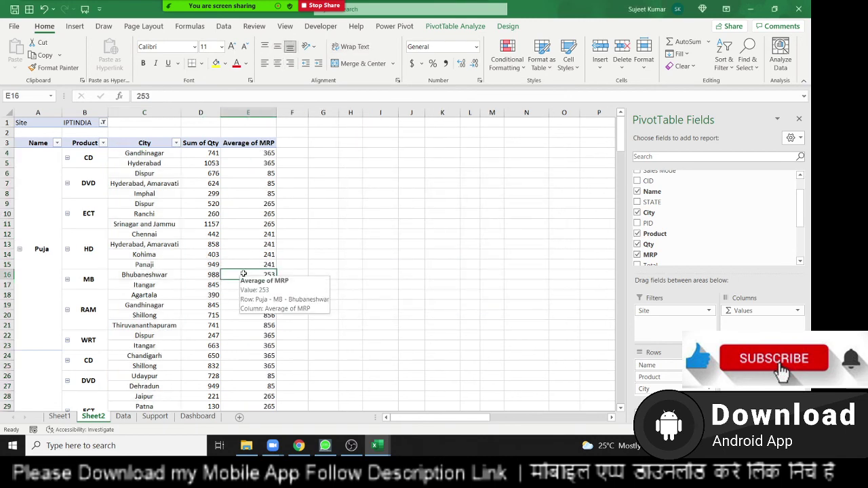